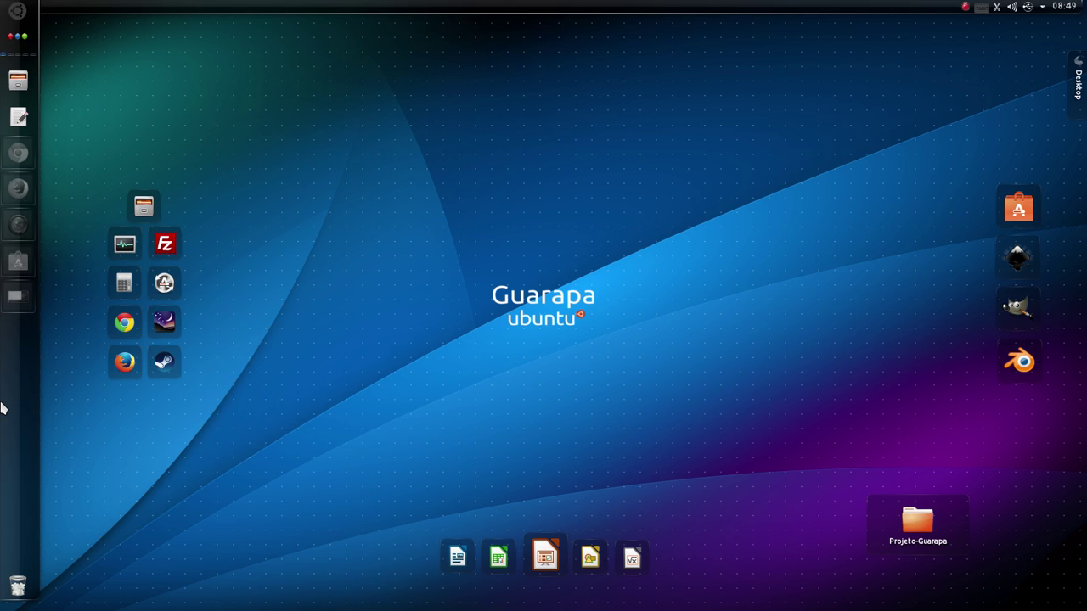
Open the system settings (Configurações do Sistema) and place their window in the middle of the desktop
{"action": "left_click", "coordinate": [15, 14]}
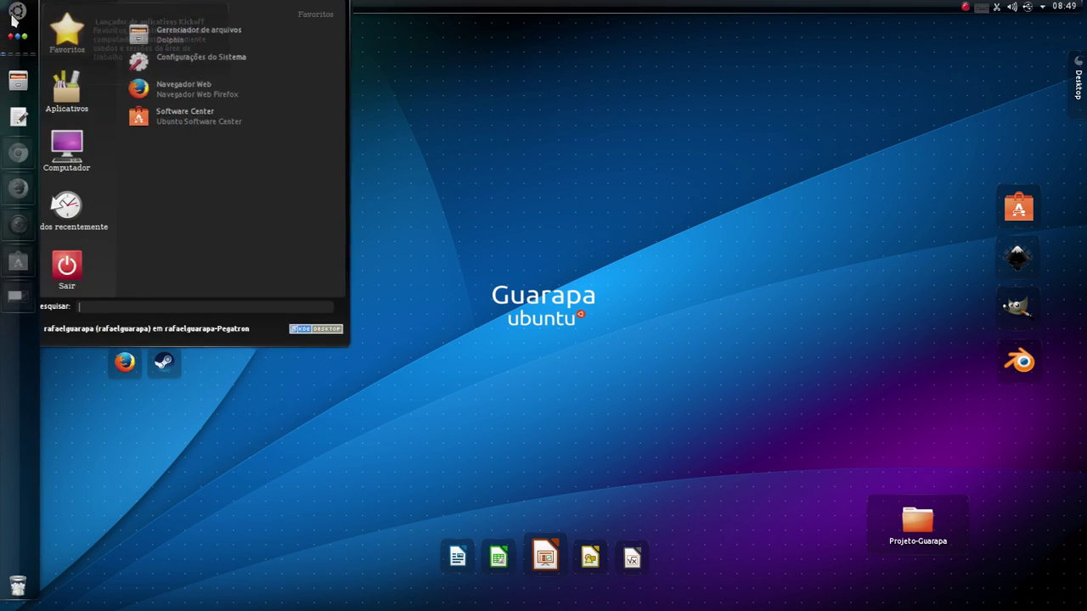
{"action": "left_click", "coordinate": [264, 67]}
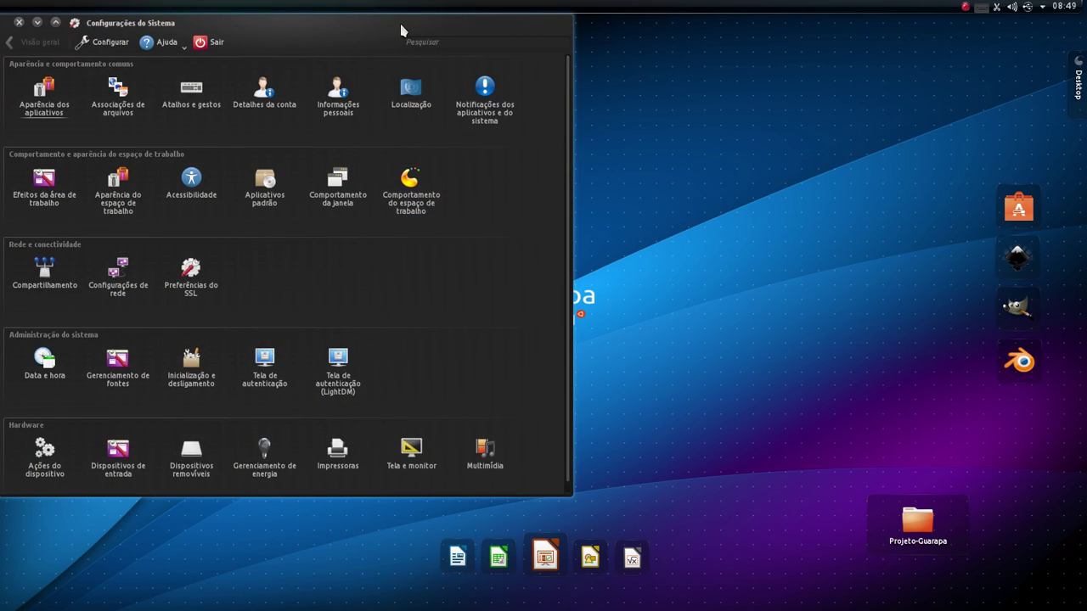
{"action": "left_click_drag", "start_coordinate": [371, 31], "coordinate": [648, 91]}
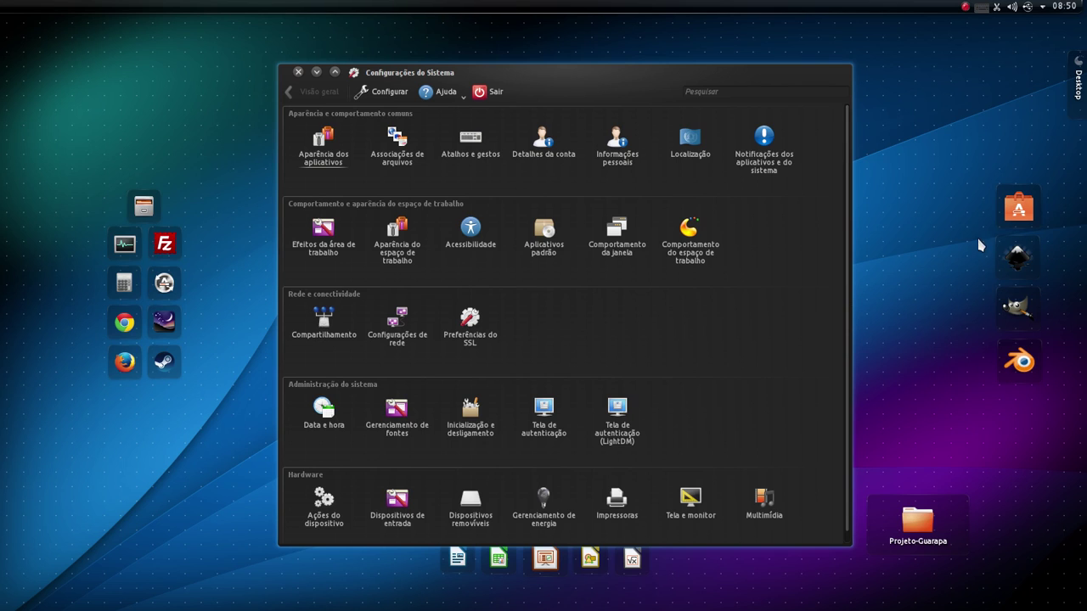
Open the Ubuntu Software Center and minimize its window
{"action": "left_click", "coordinate": [1012, 217]}
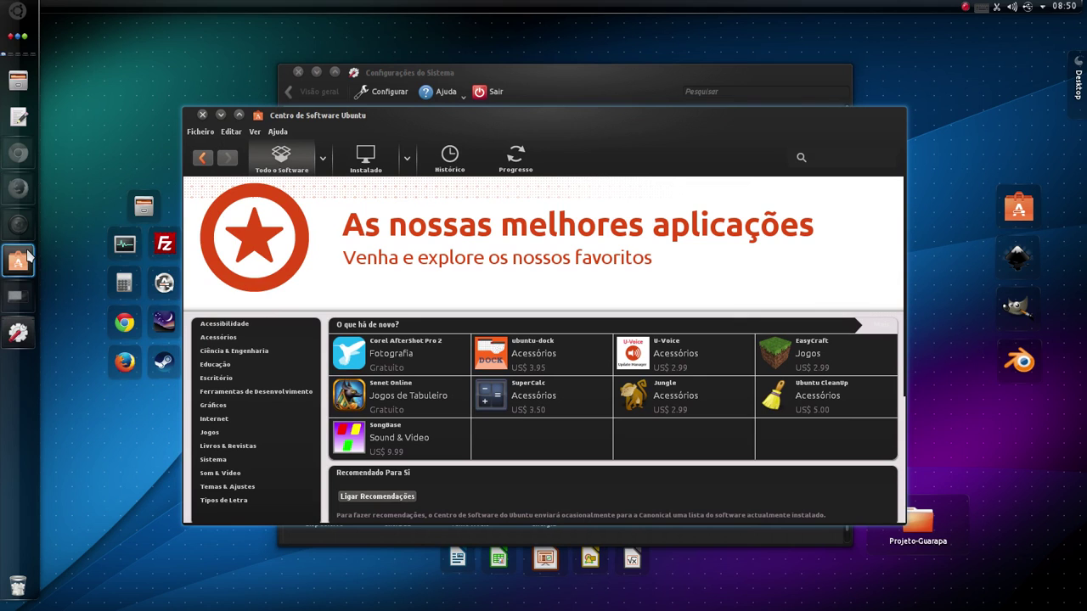
{"action": "left_click", "coordinate": [17, 261]}
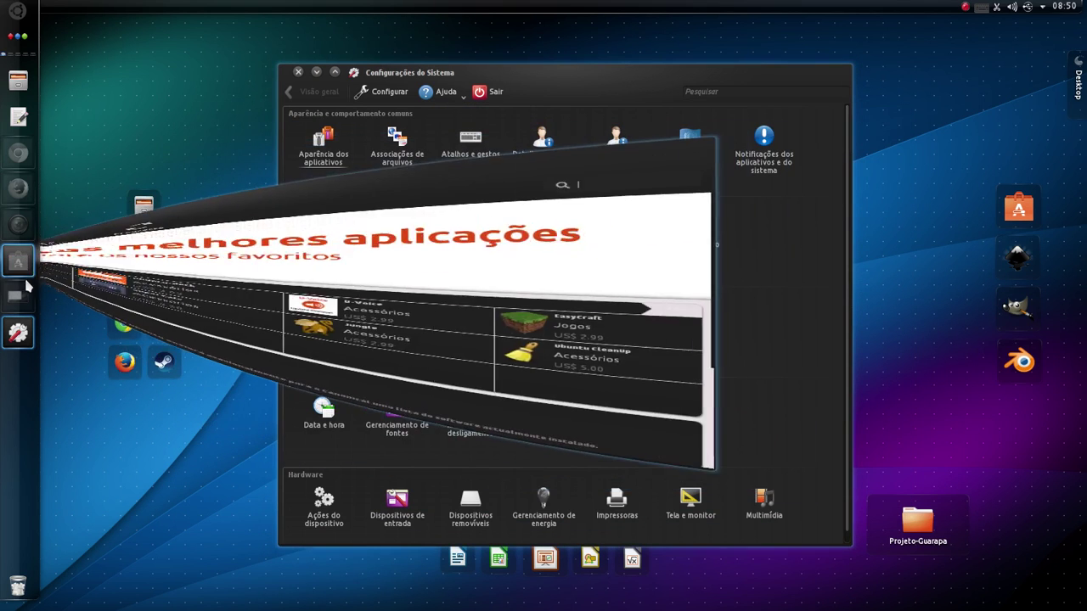
Compare the screenshot of the settings without the printer package with the Impressoras page in the system settings, and minimize both windows
{"action": "left_click", "coordinate": [24, 301]}
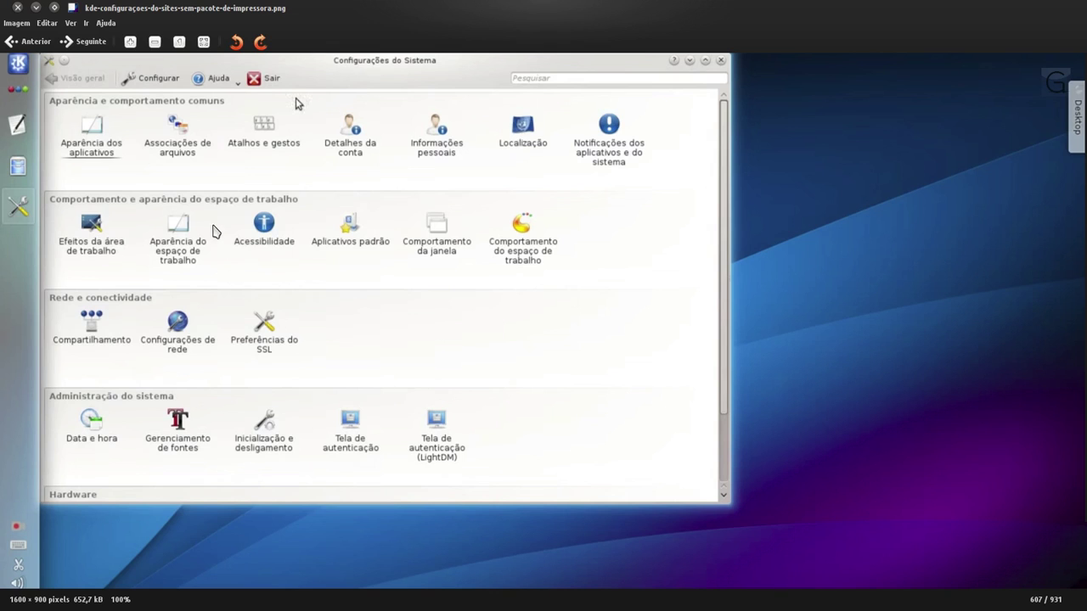
{"action": "left_click", "coordinate": [37, 6]}
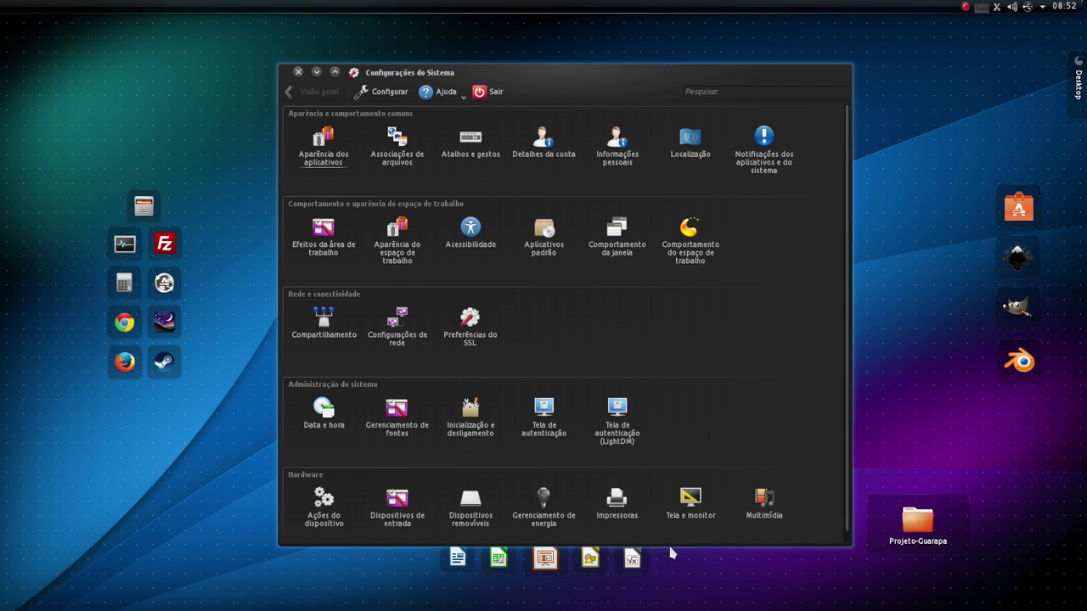
{"action": "mouse_move", "coordinate": [705, 520]}
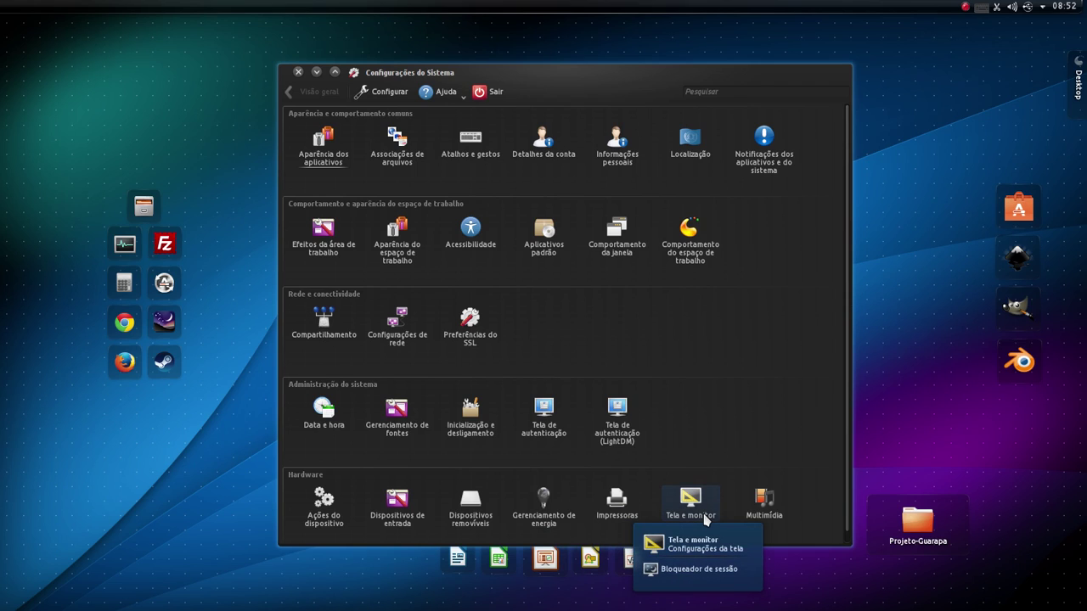
{"action": "left_click", "coordinate": [625, 508]}
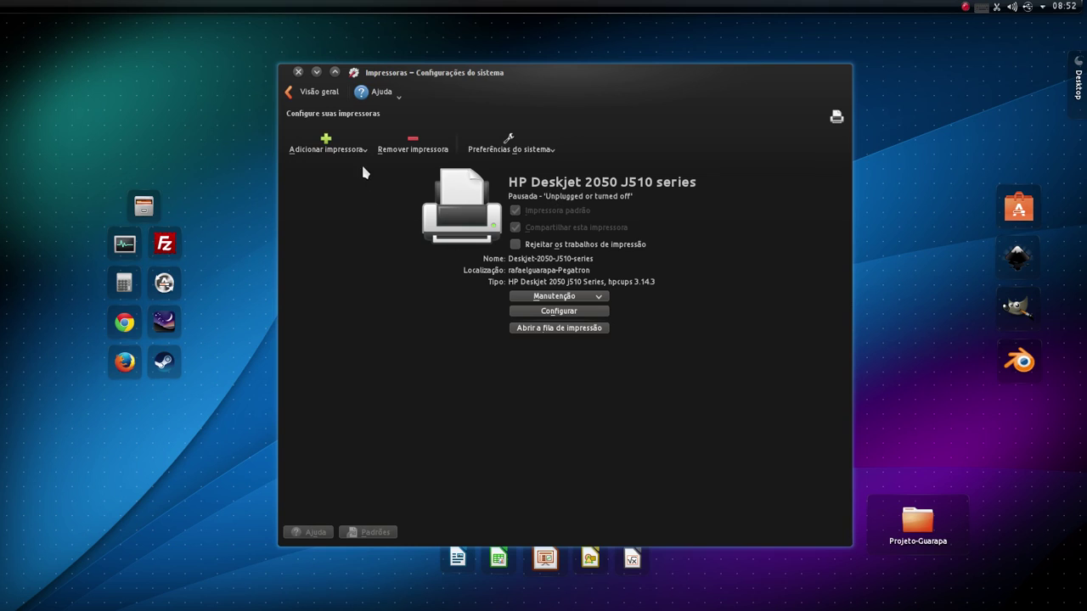
{"action": "left_click", "coordinate": [311, 93]}
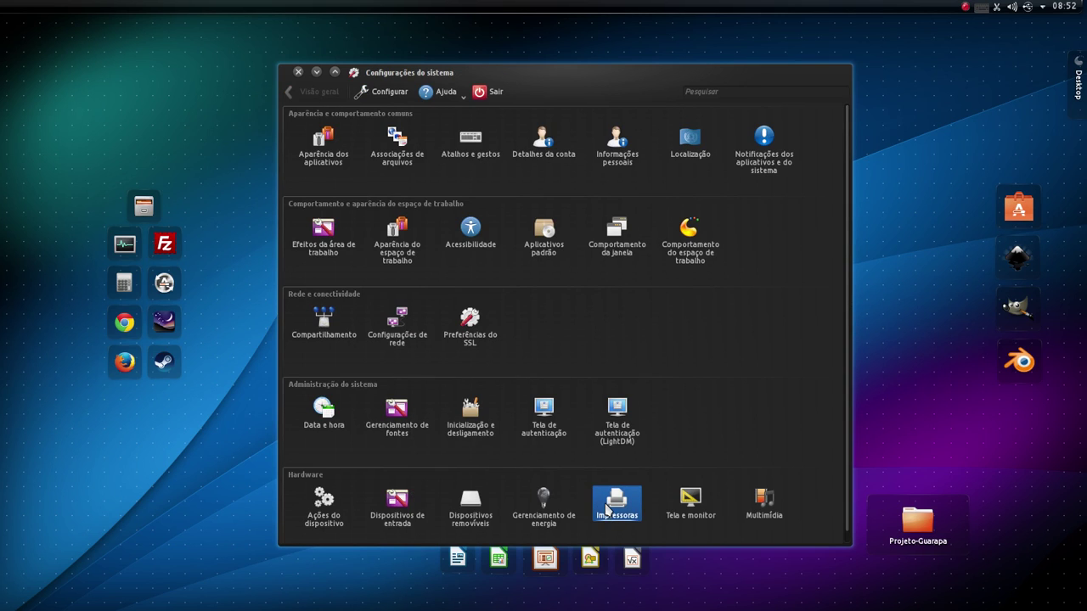
{"action": "left_click", "coordinate": [317, 72]}
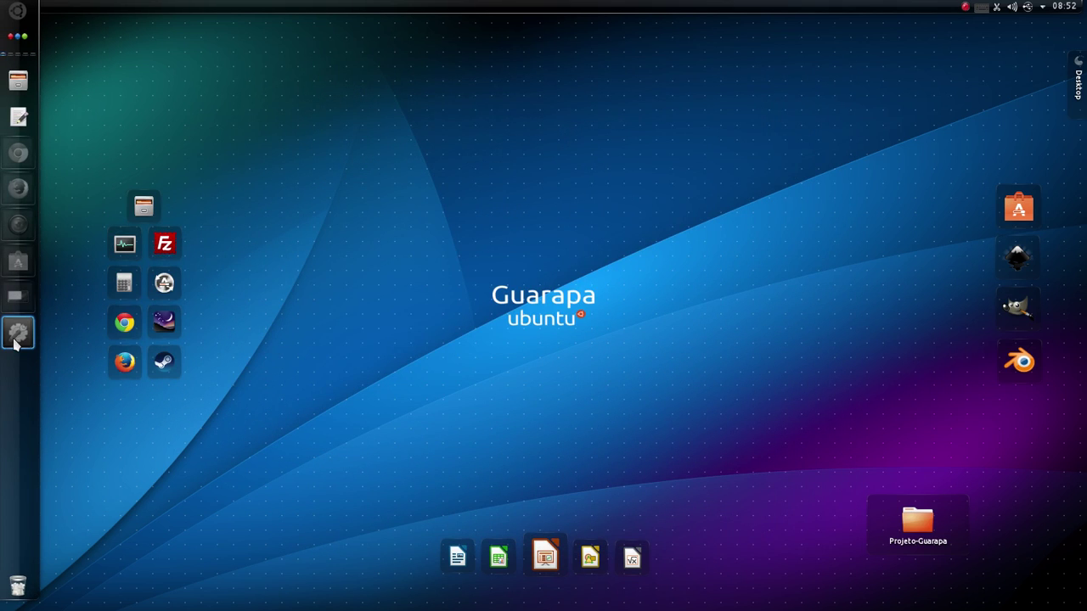
Restore the Software Center window and look up "software" in the application launcher, closing the launcher without opening an entry
{"action": "left_click", "coordinate": [19, 260]}
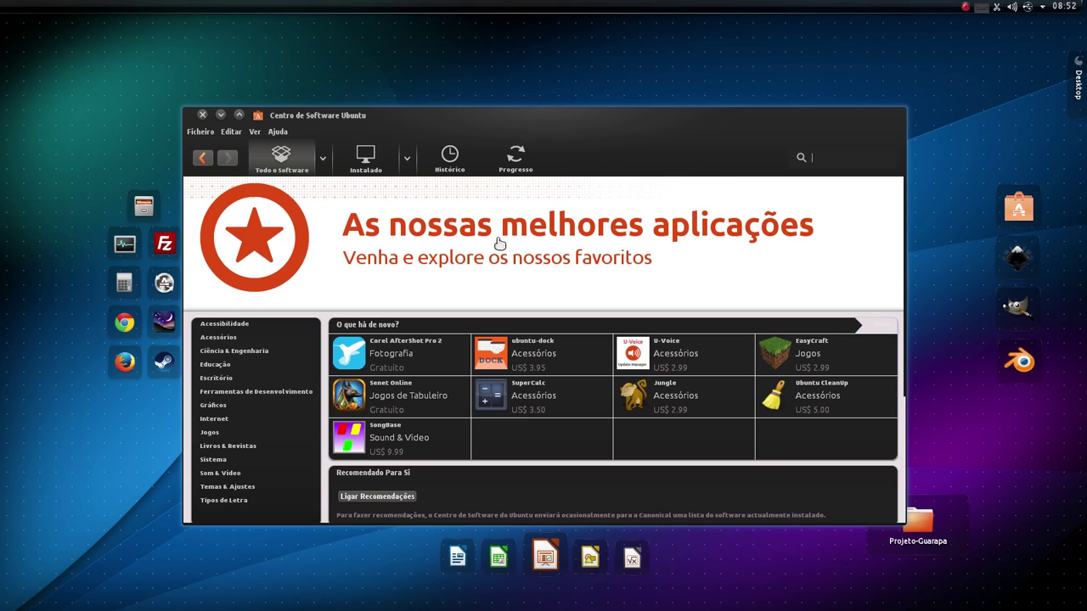
{"action": "mouse_move", "coordinate": [23, 30]}
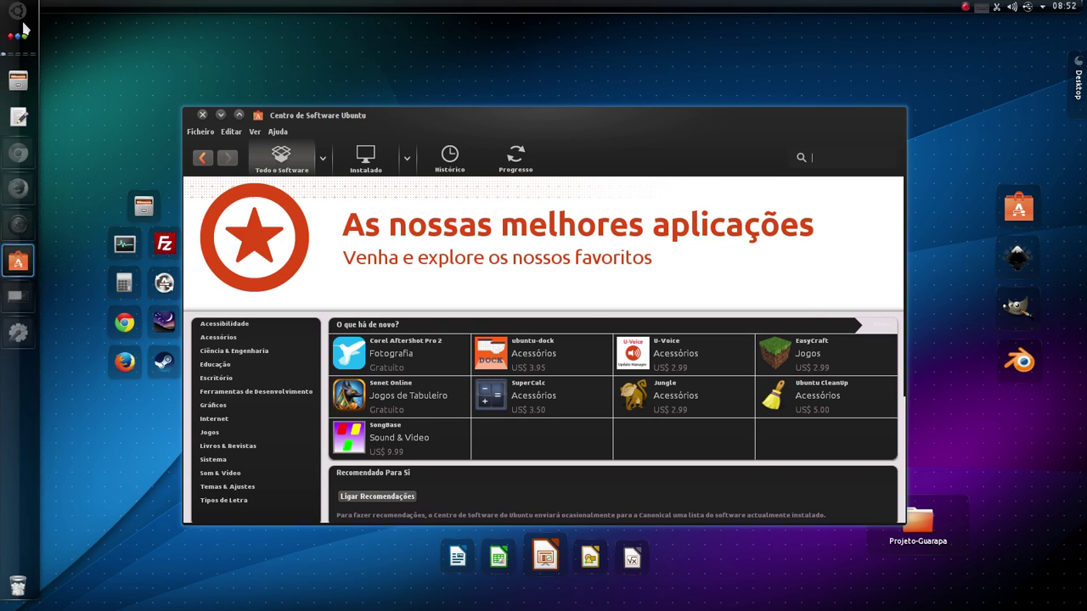
{"action": "left_click", "coordinate": [23, 29]}
{"action": "type", "text": "s"}
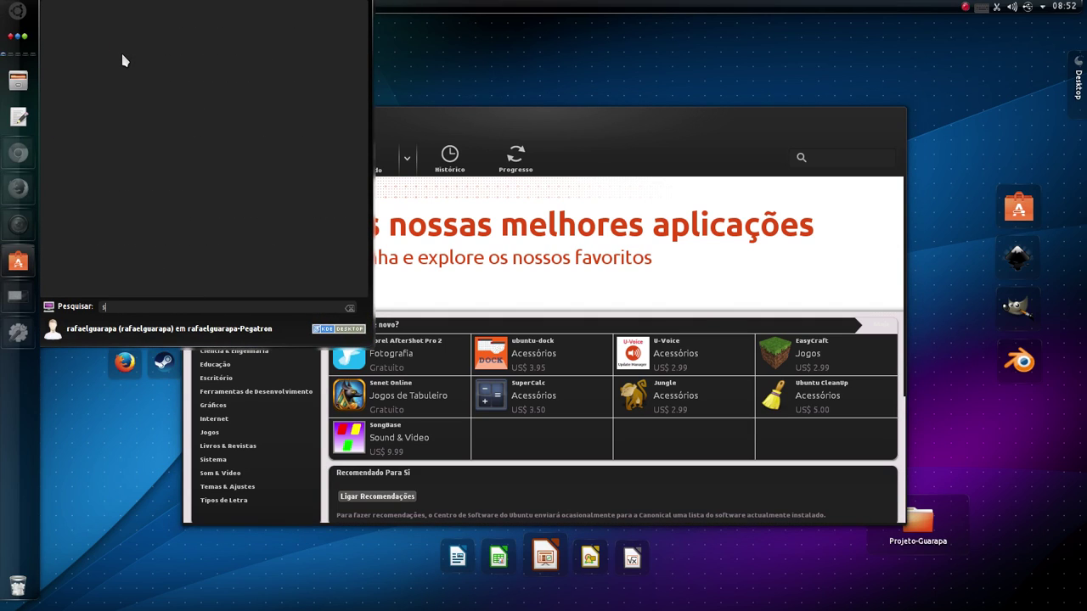
{"action": "type", "text": "oftware"}
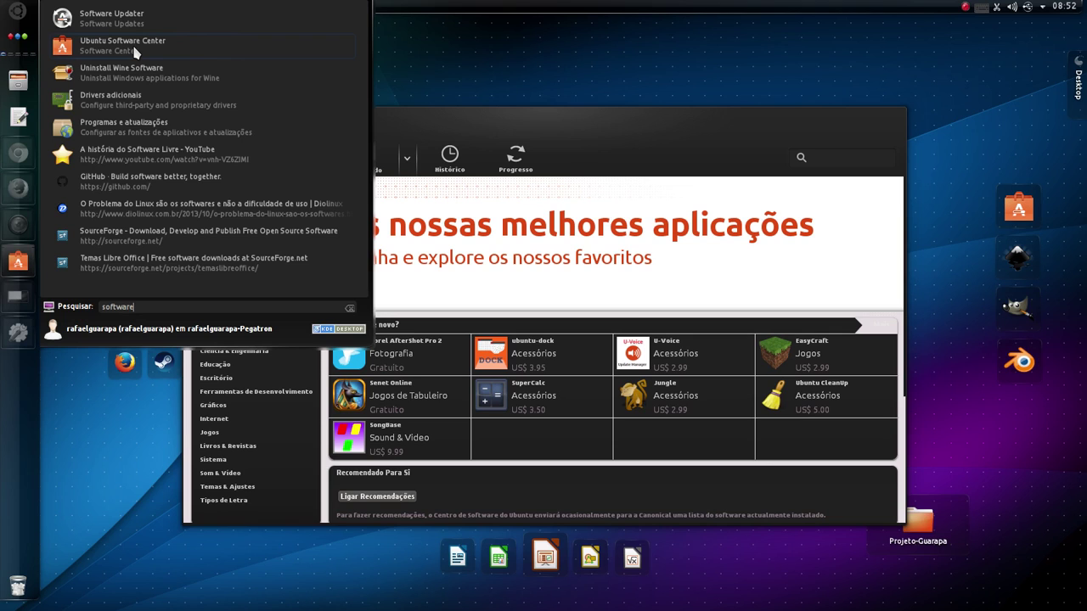
{"action": "left_click", "coordinate": [451, 136]}
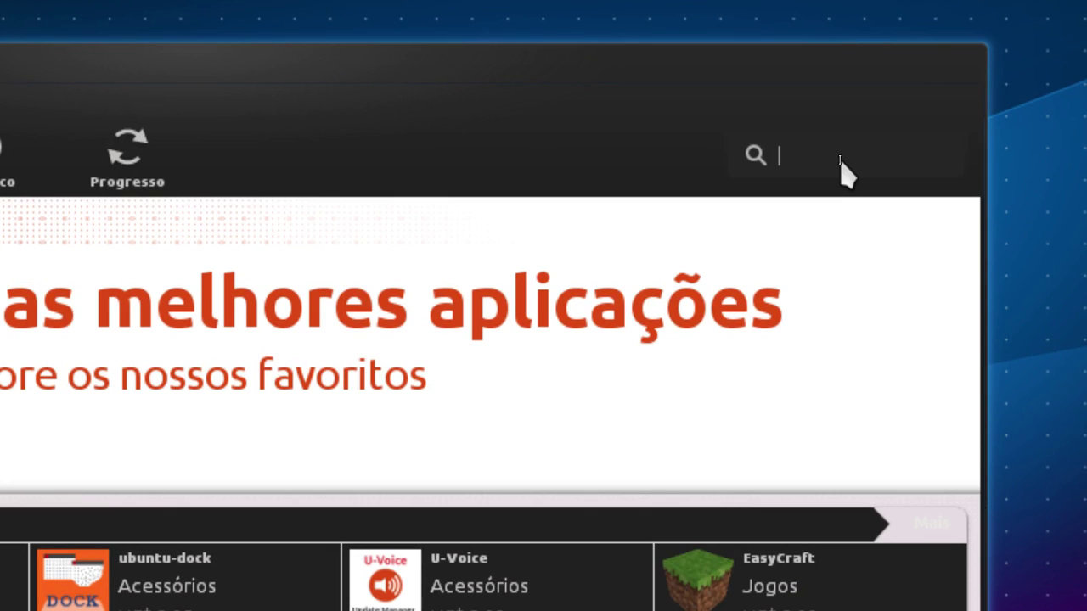
Search the Software Center for "print-manager" and shorten the search text to "print-m"
{"action": "type", "text": "print"}
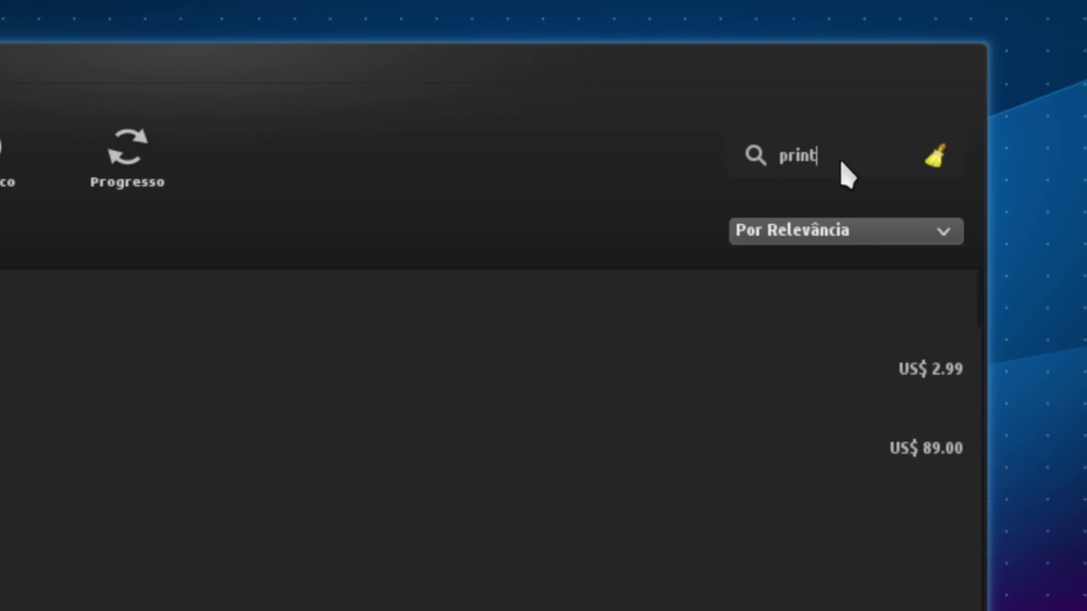
{"action": "type", "text": "-ma"}
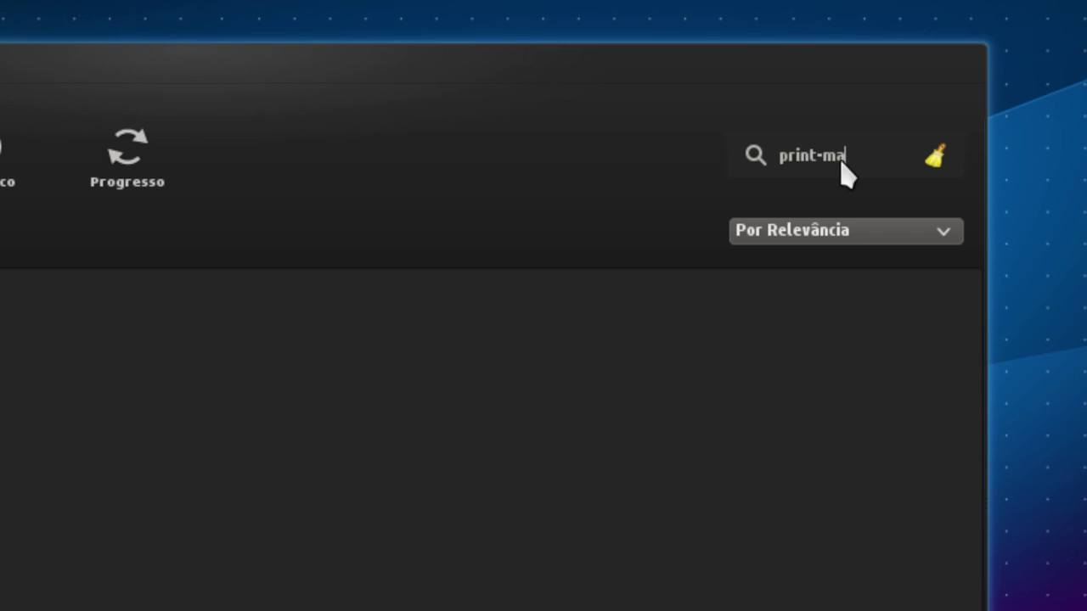
{"action": "type", "text": "anger"}
{"action": "key", "text": "BackSpace"}
{"action": "key", "text": "BackSpace"}
{"action": "key", "text": "BackSpace"}
{"action": "key", "text": "BackSpace"}
{"action": "key", "text": "BackSpace"}
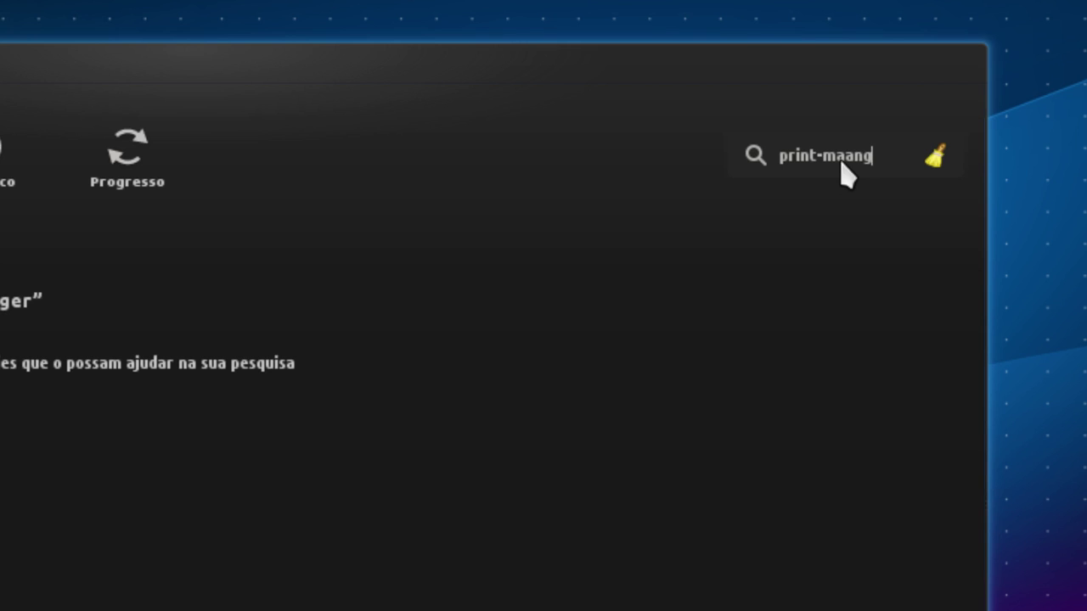
{"action": "type", "text": "nager"}
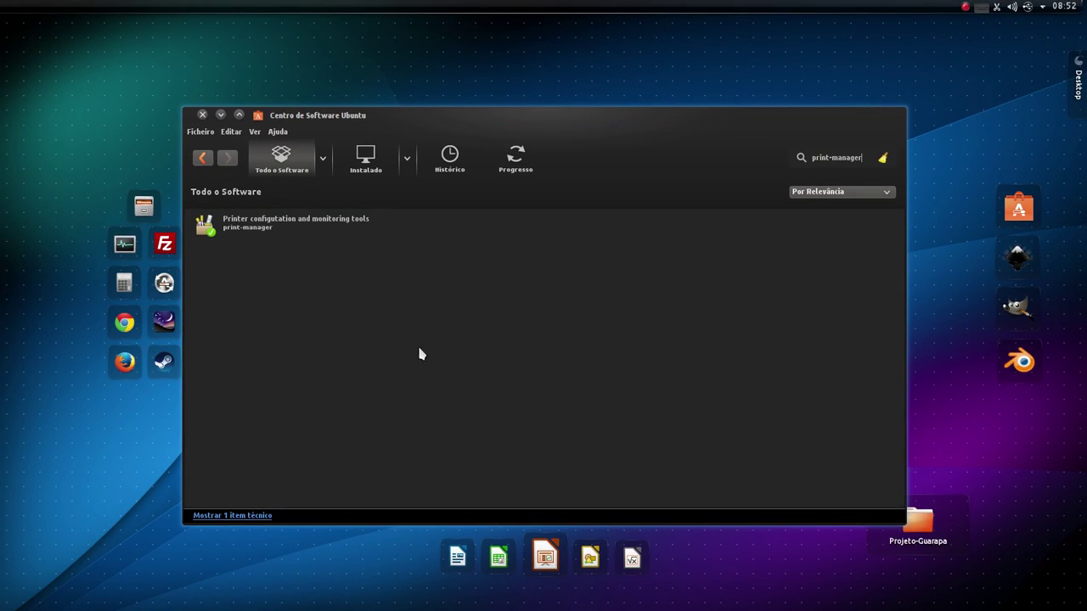
{"action": "key", "text": "BackSpace"}
{"action": "key", "text": "BackSpace"}
{"action": "key", "text": "BackSpace"}
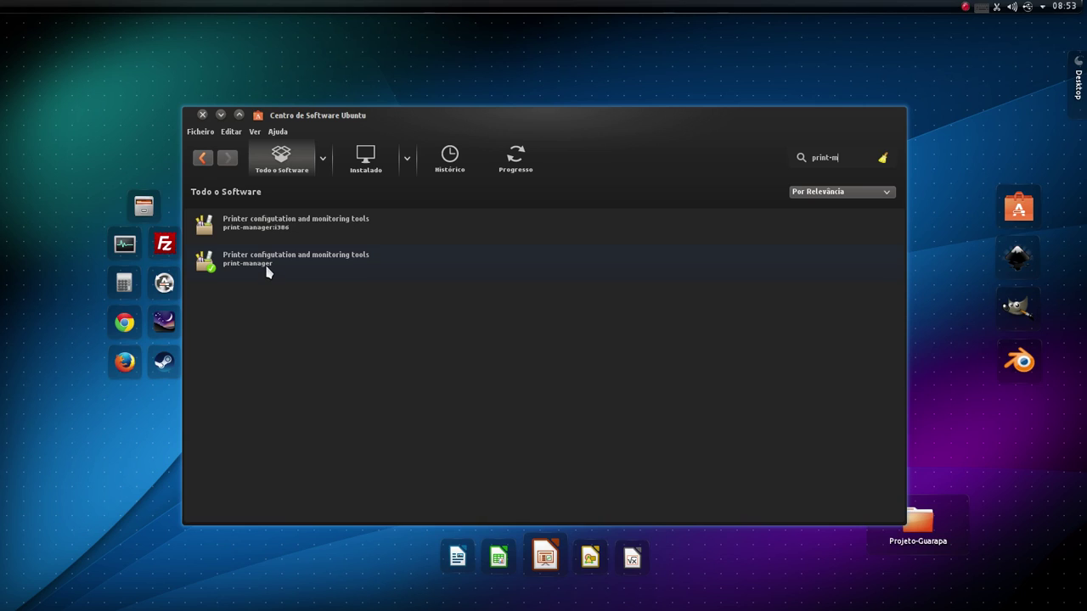
Open the details of the print-manager package, examine its description, optional extras and version information, and minimize the Software Center
{"action": "mouse_move", "coordinate": [3, 336]}
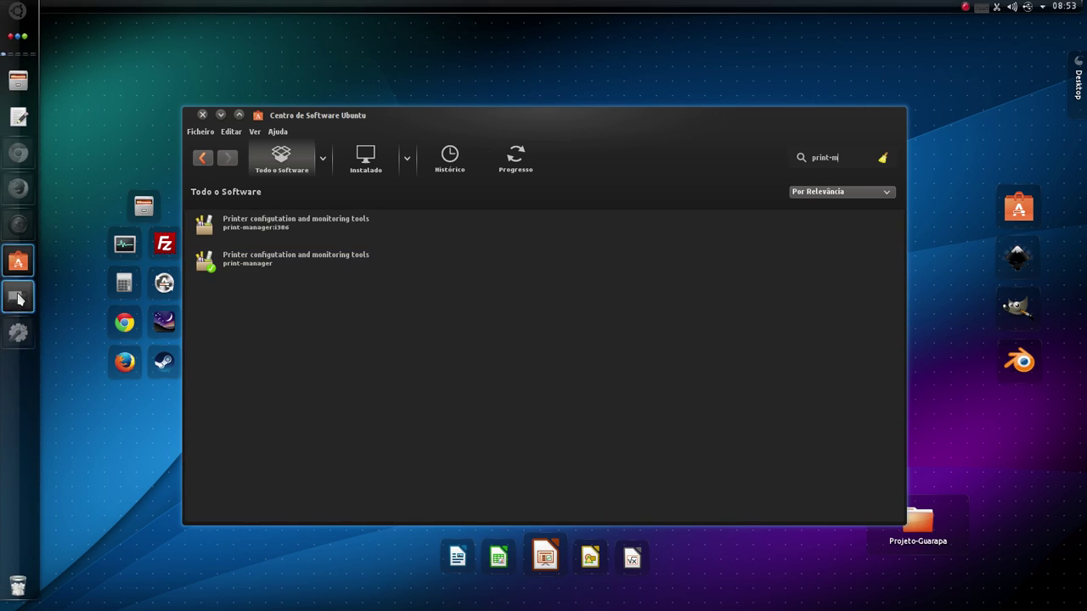
{"action": "left_click", "coordinate": [18, 335]}
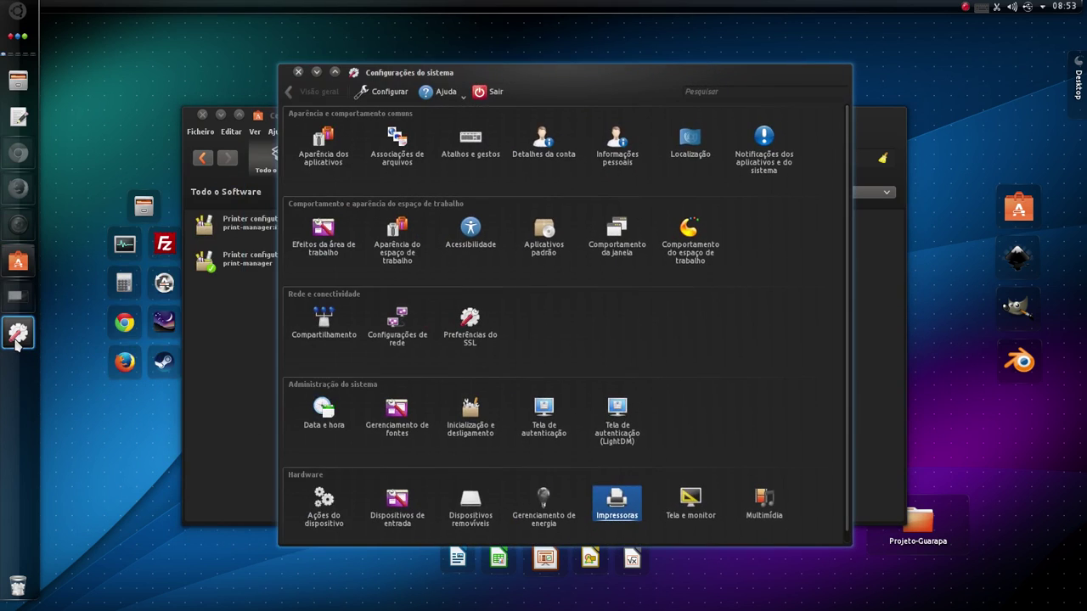
{"action": "left_click", "coordinate": [19, 335]}
{"action": "left_click", "coordinate": [325, 266]}
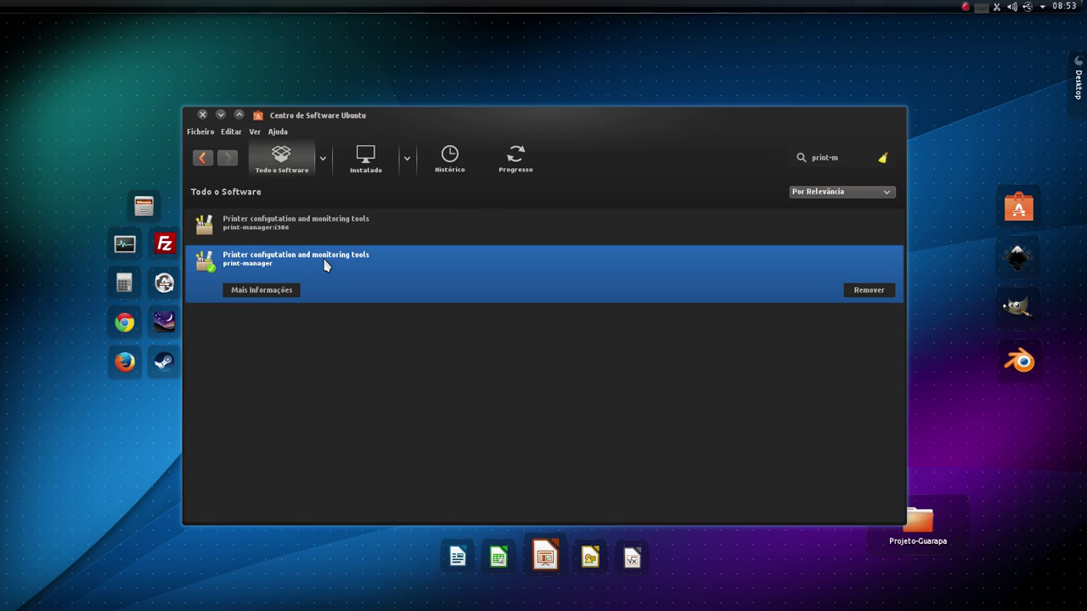
{"action": "left_click", "coordinate": [280, 291]}
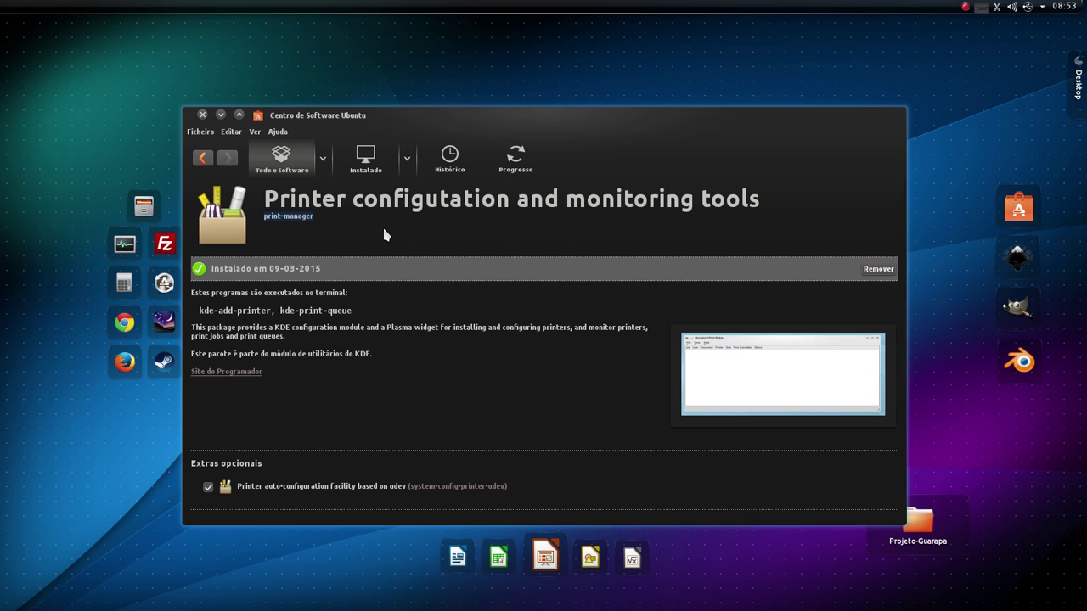
{"action": "scroll", "coordinate": [365, 254], "scroll_direction": "down", "scroll_amount": 5}
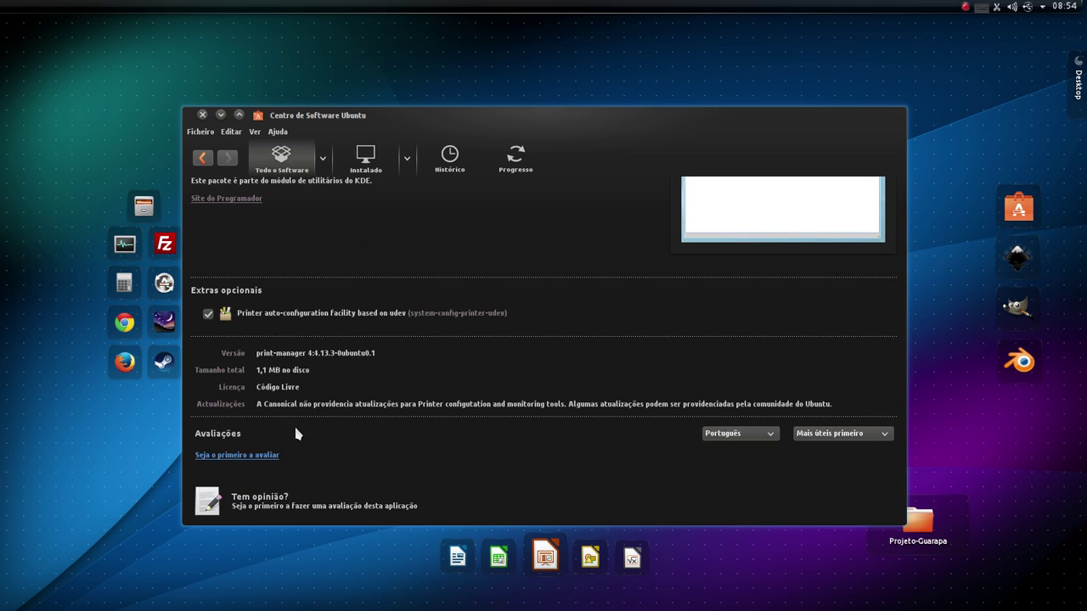
{"action": "scroll", "coordinate": [294, 433], "scroll_direction": "up", "scroll_amount": 3}
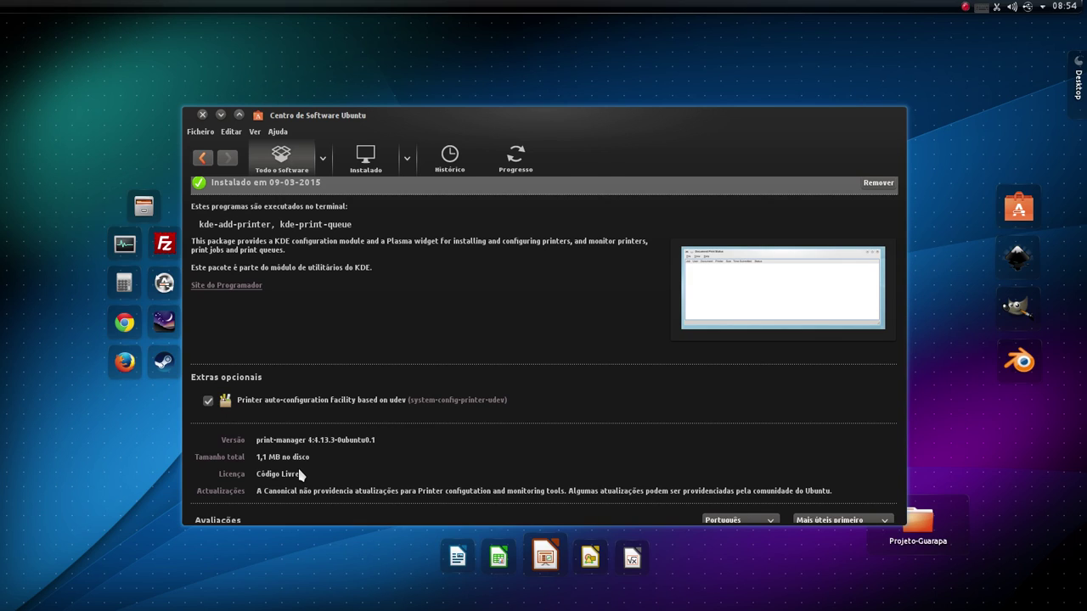
{"action": "scroll", "coordinate": [370, 443], "scroll_direction": "up", "scroll_amount": 2}
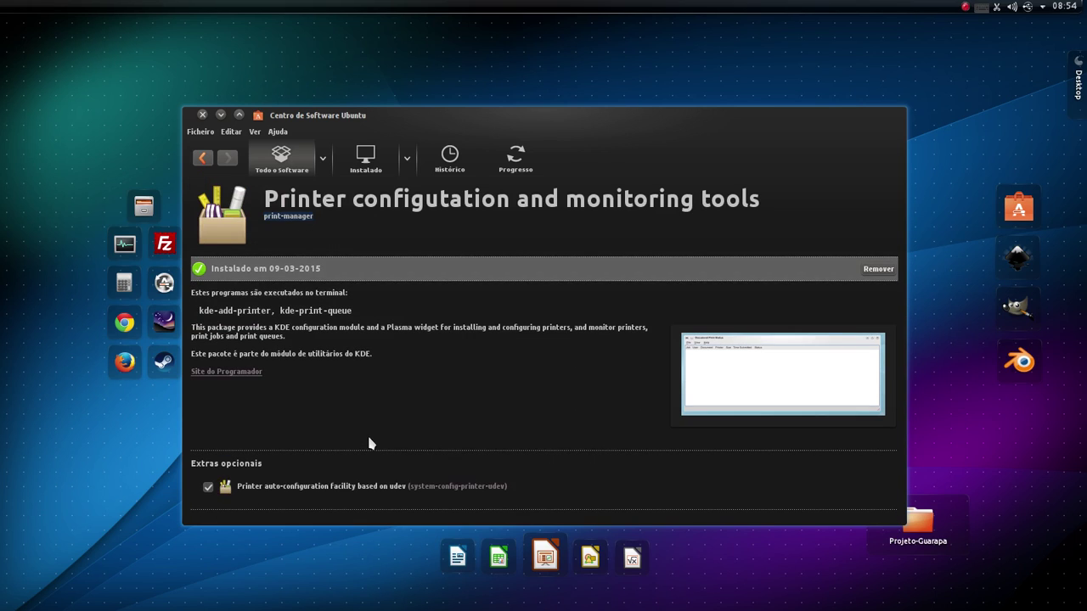
{"action": "left_click", "coordinate": [219, 114]}
Search the application launcher for "configur" to locate the system settings entry, and clear the search text
{"action": "mouse_move", "coordinate": [25, 344]}
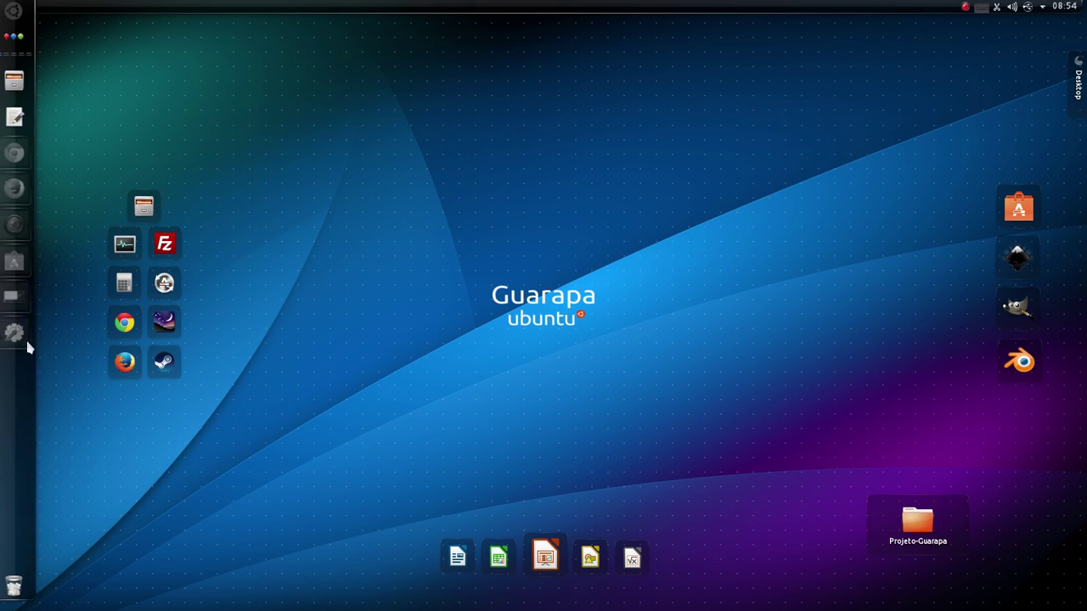
{"action": "left_click", "coordinate": [17, 14]}
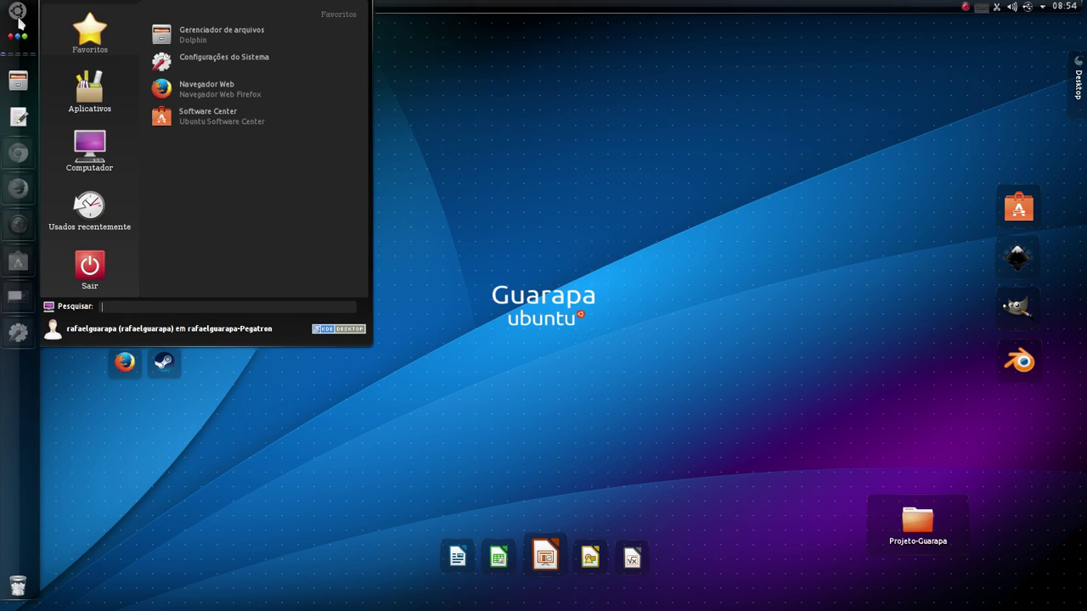
{"action": "type", "text": "configur"}
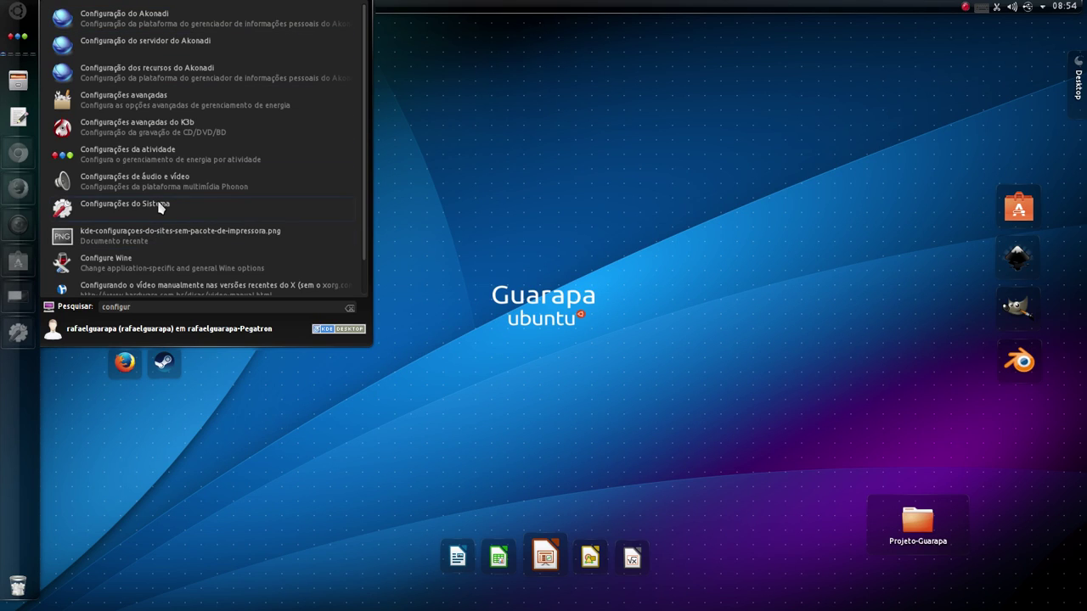
{"action": "key", "text": "BackSpace"}
{"action": "key", "text": "BackSpace"}
{"action": "key", "text": "BackSpace"}
{"action": "key", "text": "BackSpace"}
{"action": "key", "text": "BackSpace"}
{"action": "key", "text": "BackSpace"}
{"action": "key", "text": "BackSpace"}
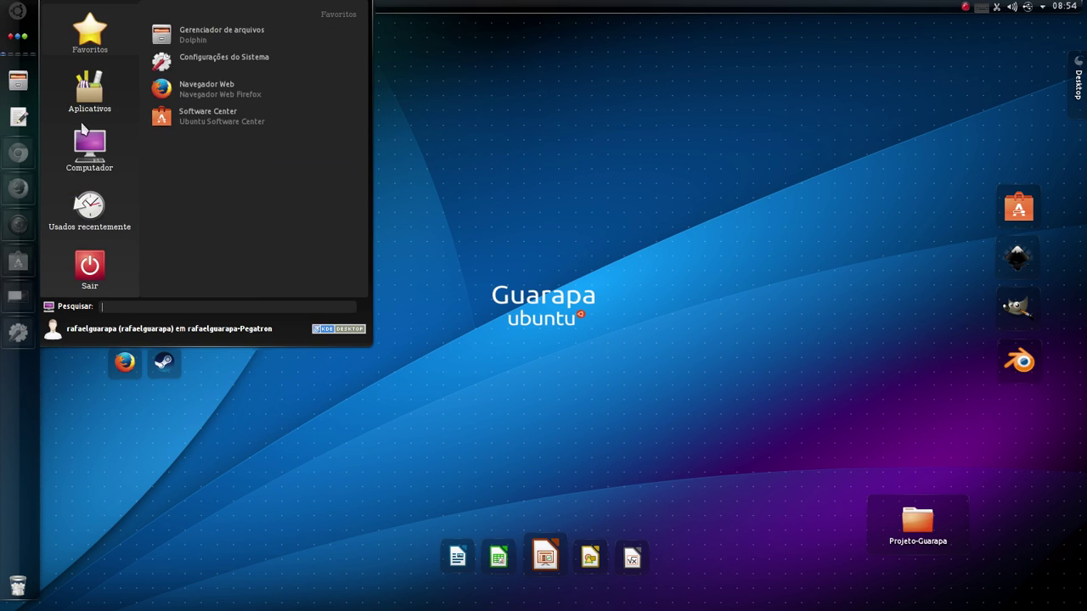
Open the Impressoras page of the system settings and bring up the dialog for adding a new printer
{"action": "mouse_move", "coordinate": [87, 96]}
{"action": "left_click", "coordinate": [231, 33]}
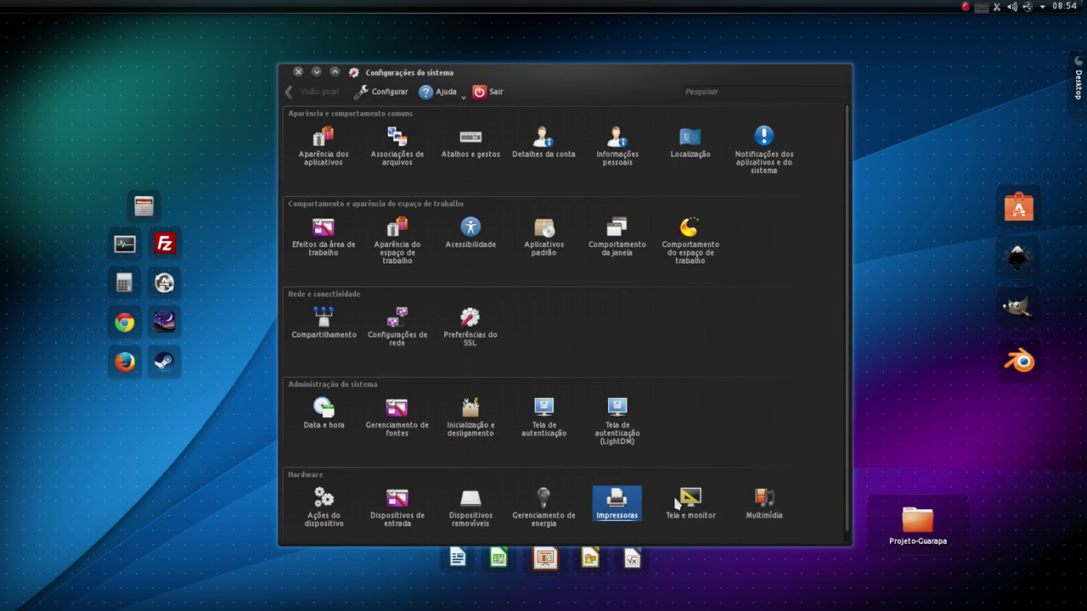
{"action": "left_click", "coordinate": [613, 509]}
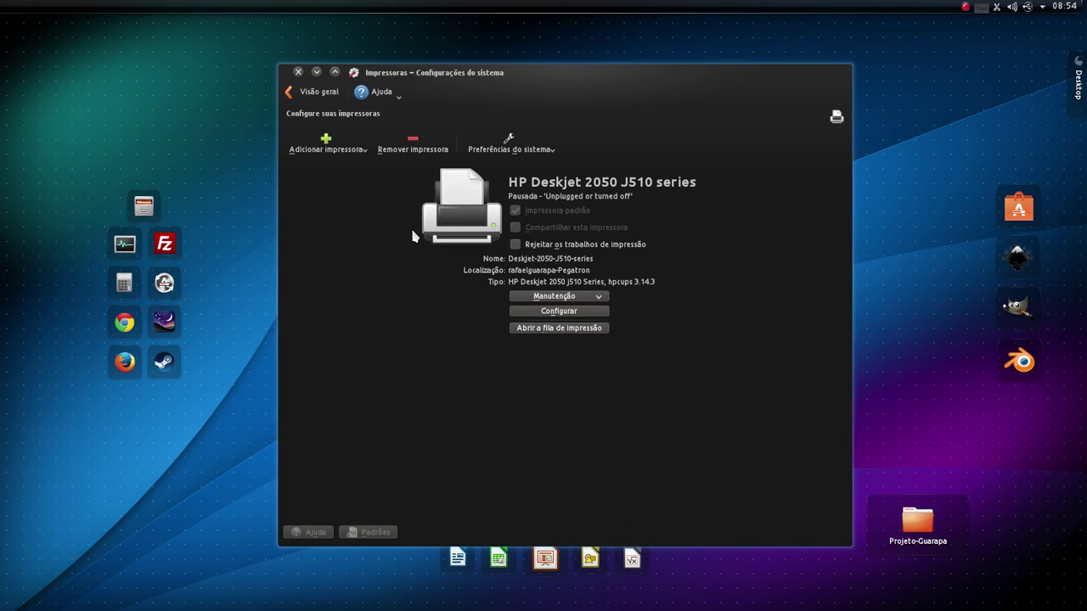
{"action": "left_click", "coordinate": [341, 151]}
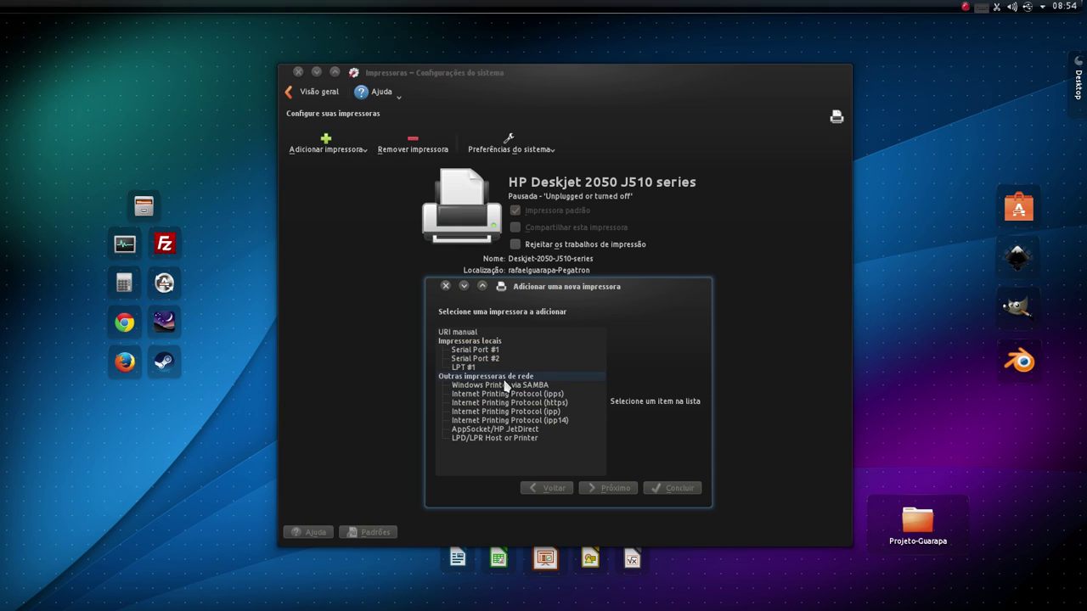
Examine the connection settings offered for URI manual, Serial Port #1, Serial Port #2 and LPT #1
{"action": "left_click", "coordinate": [458, 334]}
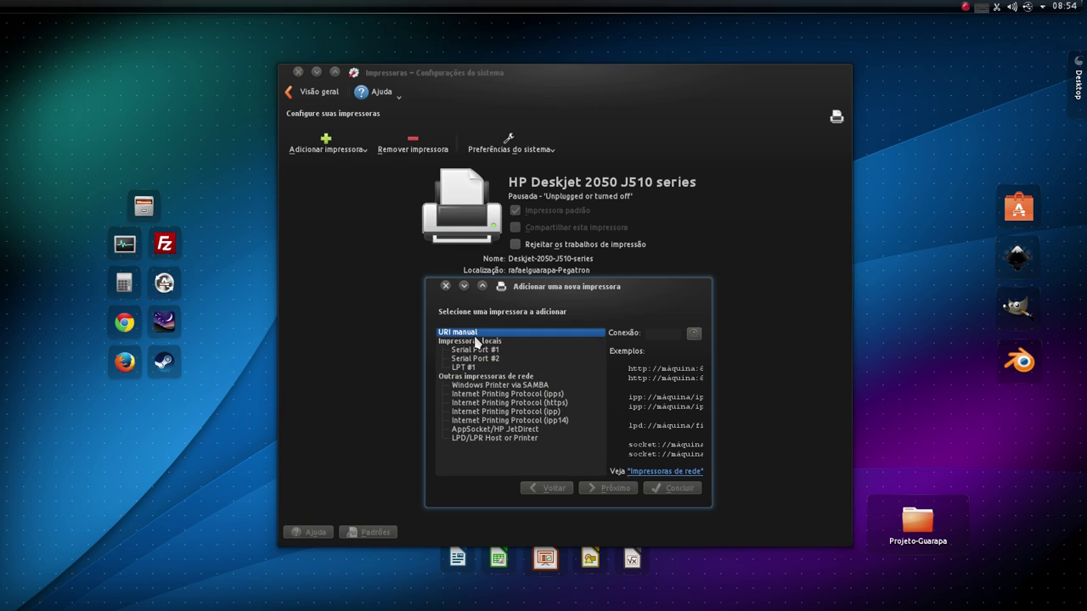
{"action": "left_click", "coordinate": [476, 349]}
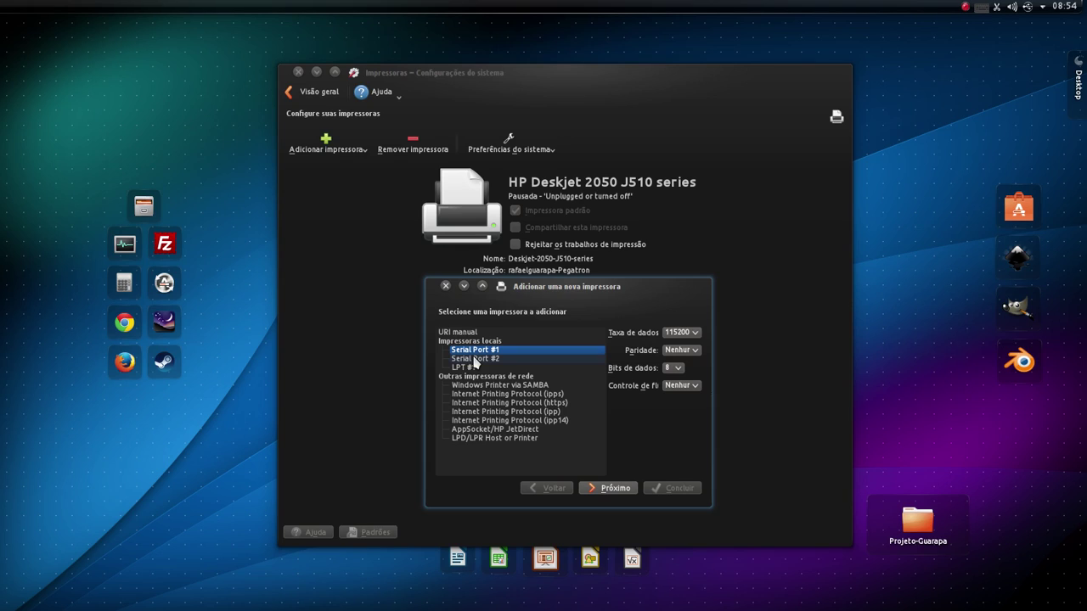
{"action": "left_click", "coordinate": [468, 359]}
{"action": "left_click", "coordinate": [472, 367]}
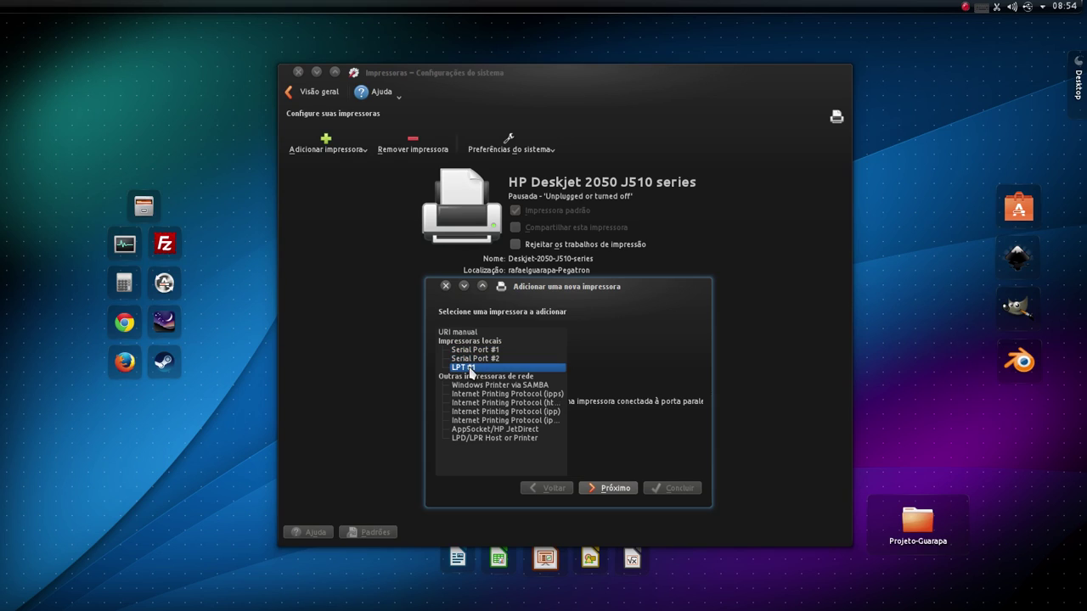
Examine the connection settings of each network printer type, from Windows Printer via SAMBA to LPD/LPR Host or Printer
{"action": "left_click", "coordinate": [488, 385]}
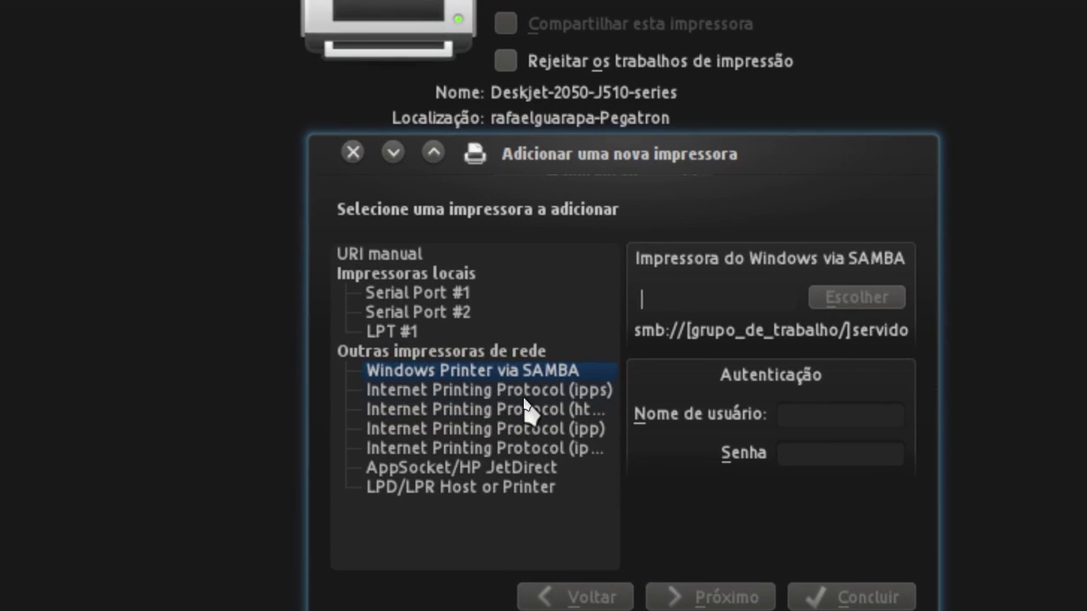
{"action": "left_click", "coordinate": [518, 395]}
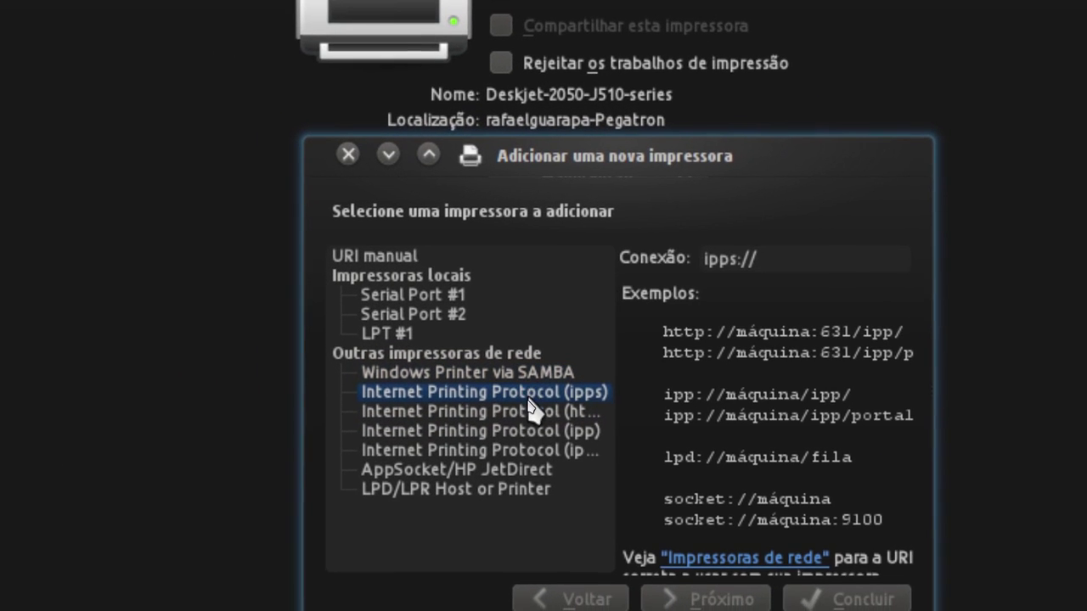
{"action": "left_click", "coordinate": [529, 412]}
{"action": "left_click", "coordinate": [528, 431]}
{"action": "left_click", "coordinate": [528, 450]}
{"action": "left_click", "coordinate": [526, 471]}
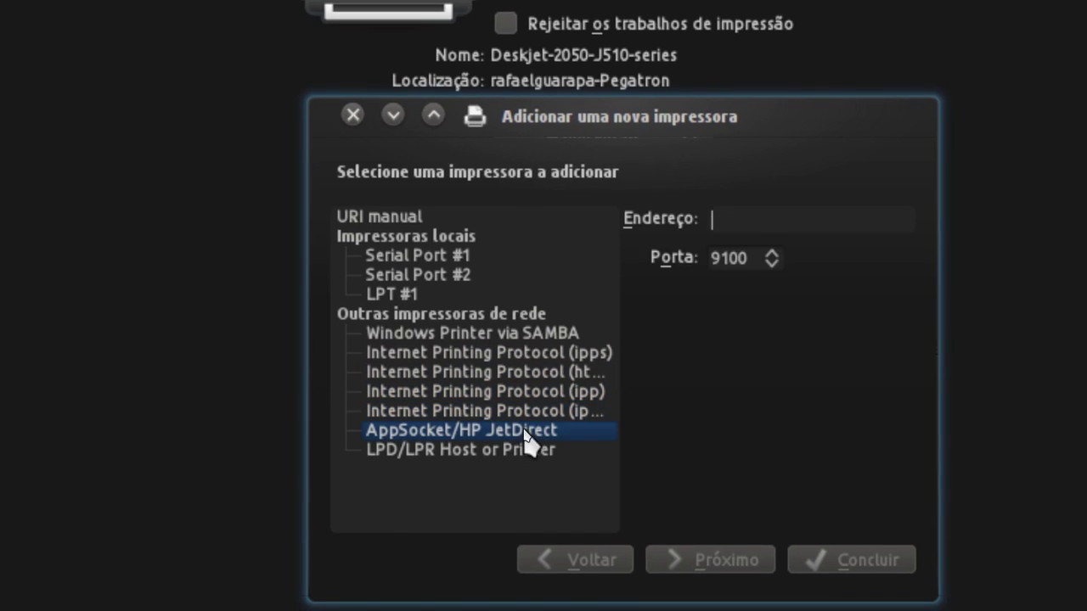
{"action": "left_click", "coordinate": [520, 450]}
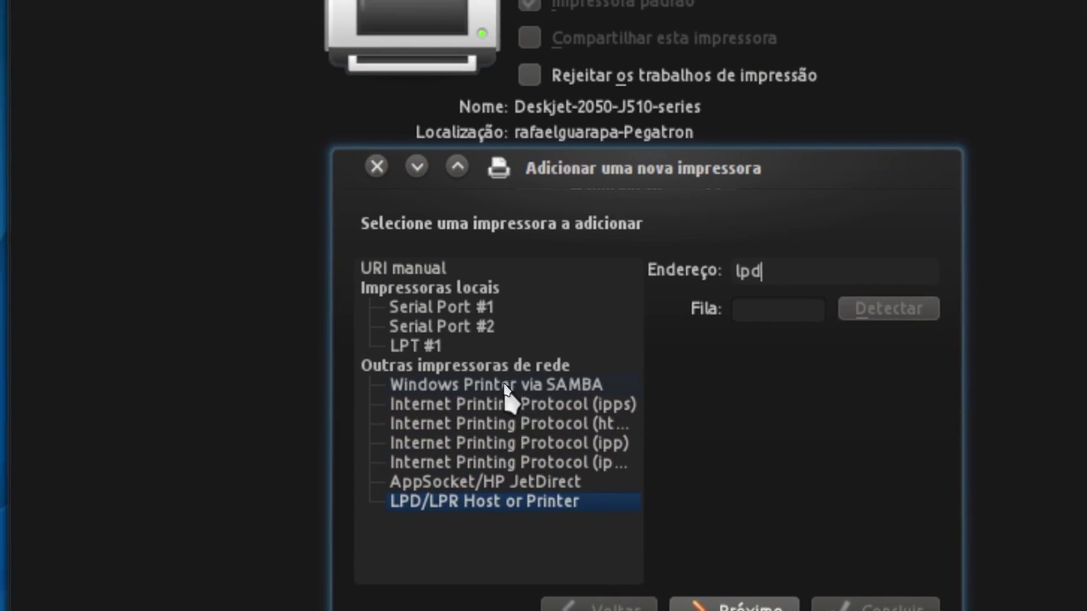
Revisit the Windows Printer via SAMBA and serial port settings, and close the dialog for adding a printer
{"action": "left_click", "coordinate": [373, 268]}
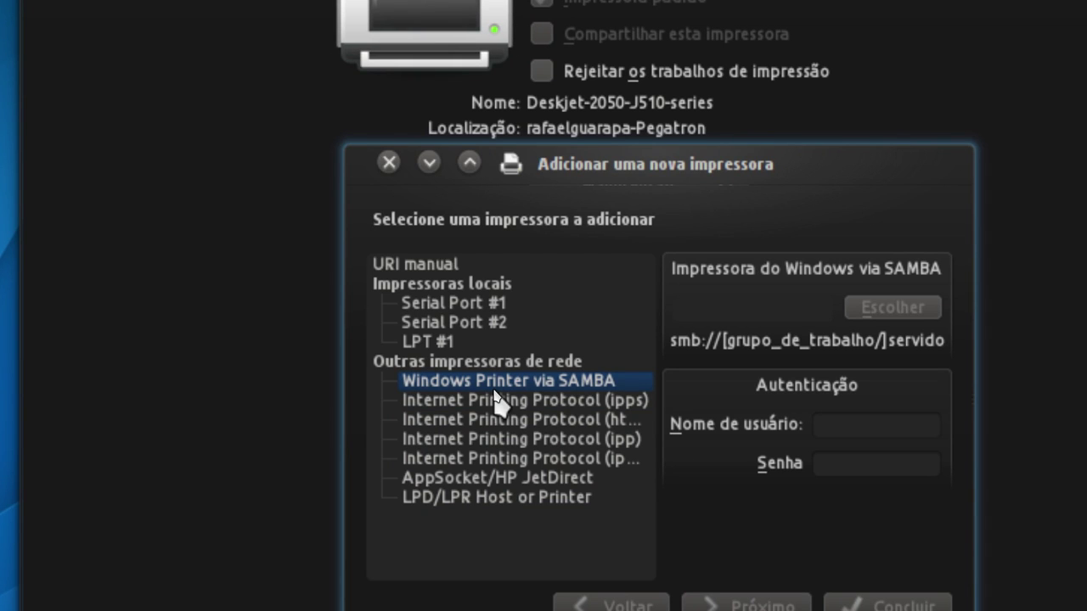
{"action": "left_click", "coordinate": [453, 303]}
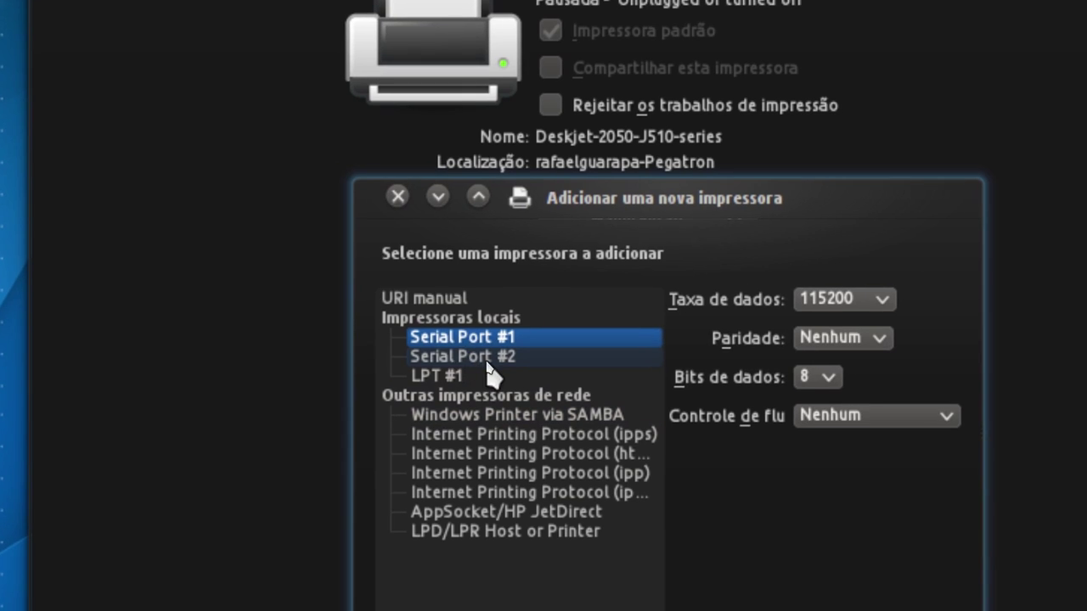
{"action": "left_click", "coordinate": [488, 358]}
{"action": "left_click", "coordinate": [480, 321]}
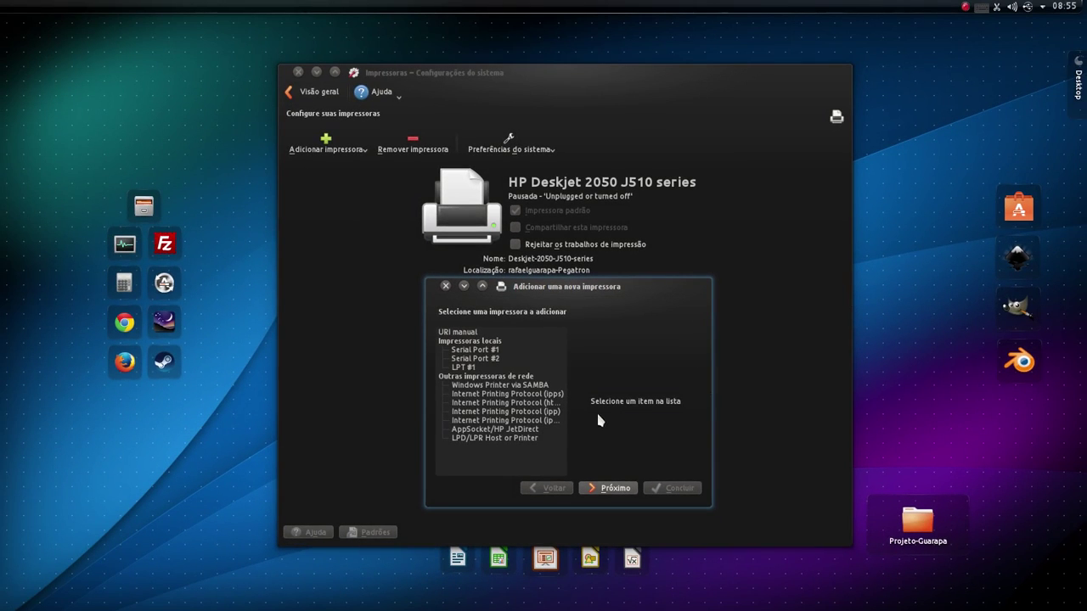
{"action": "left_click", "coordinate": [445, 289]}
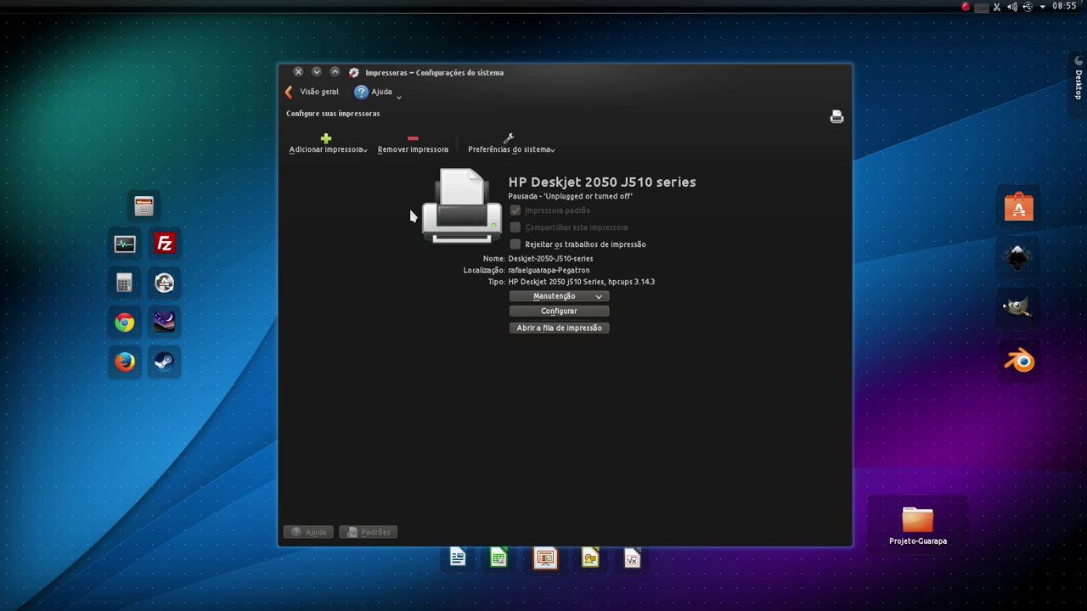
Bring up and dismiss the dialog for adding a printer again, and view the HP Deskjet's maintenance options
{"action": "left_click", "coordinate": [353, 151]}
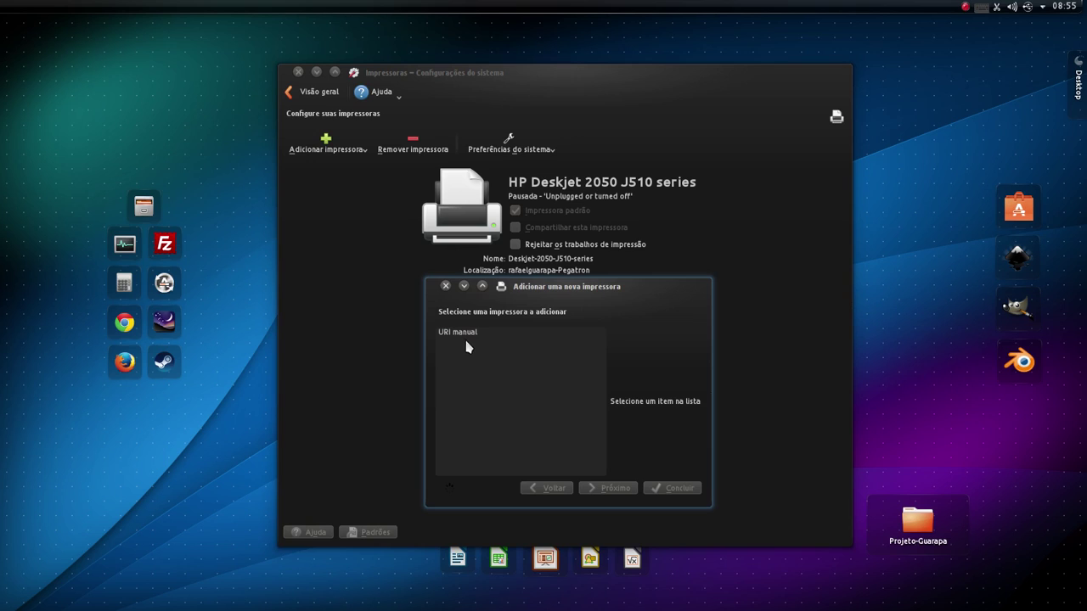
{"action": "left_click", "coordinate": [445, 286]}
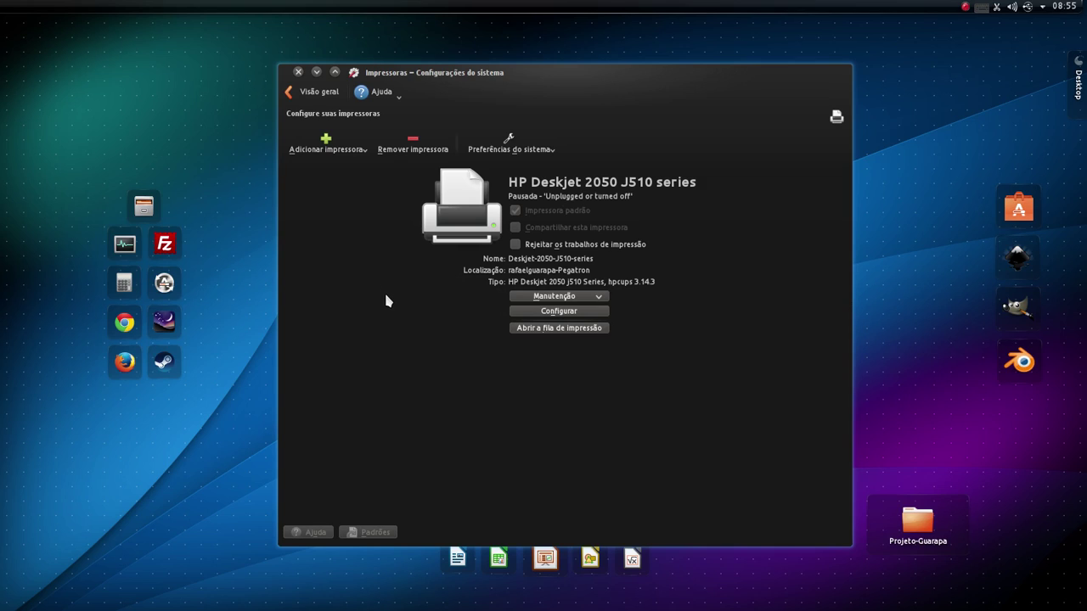
{"action": "left_click", "coordinate": [597, 297]}
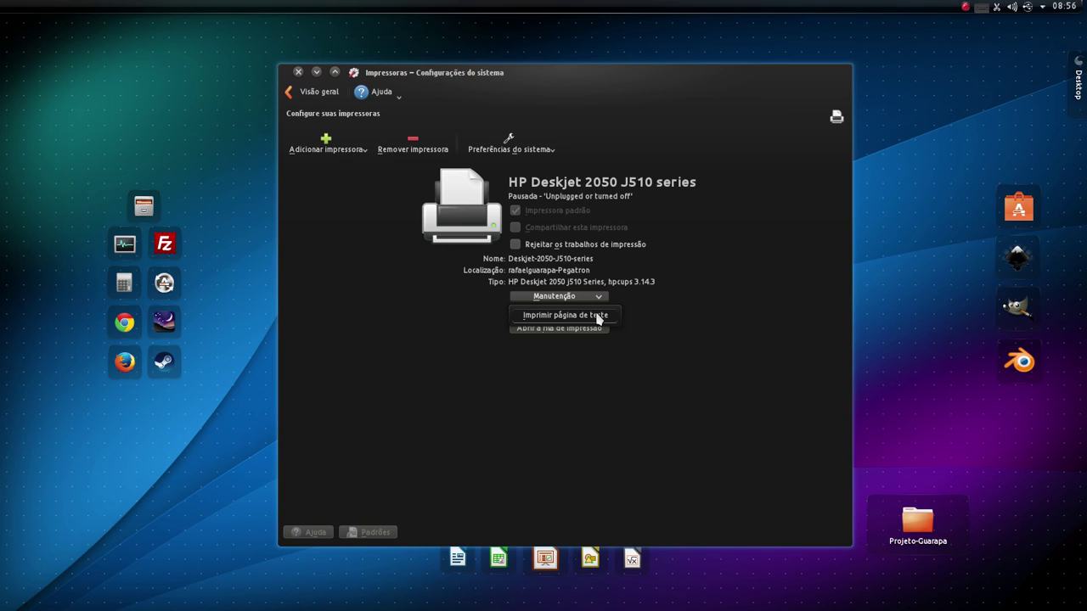
{"action": "left_click", "coordinate": [393, 363]}
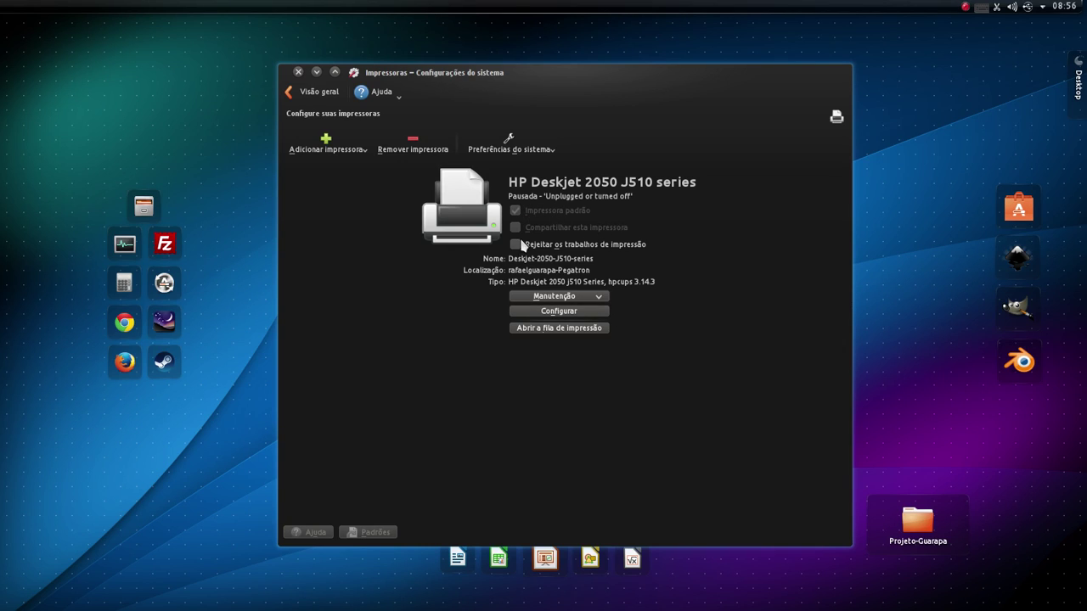
Open the HP Deskjet's configuration and examine the Print Quality choices among its default printer options
{"action": "left_click", "coordinate": [578, 313]}
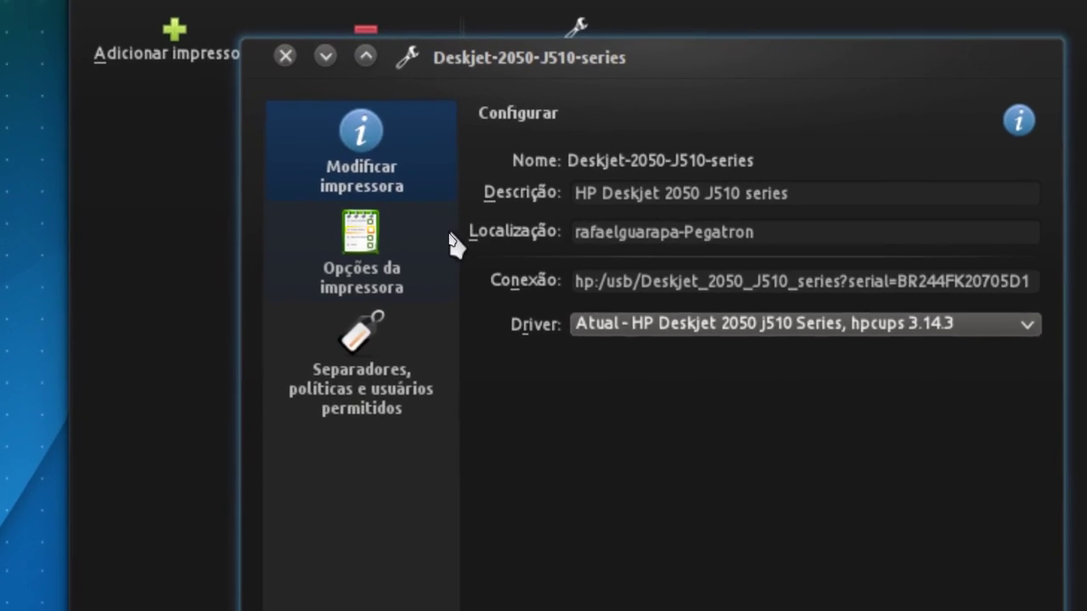
{"action": "left_click", "coordinate": [413, 242]}
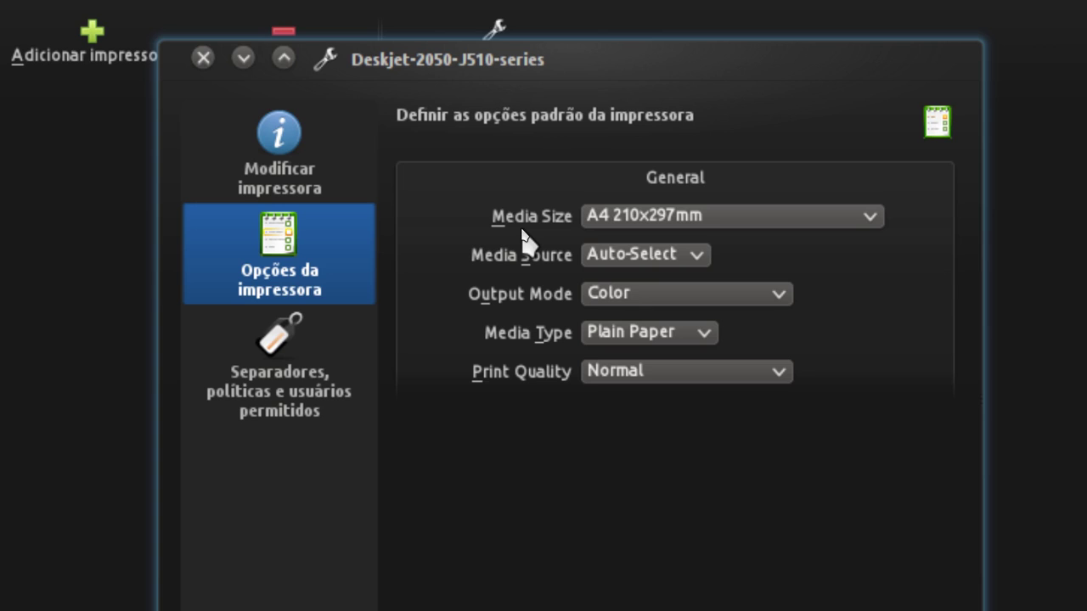
{"action": "left_click", "coordinate": [597, 373]}
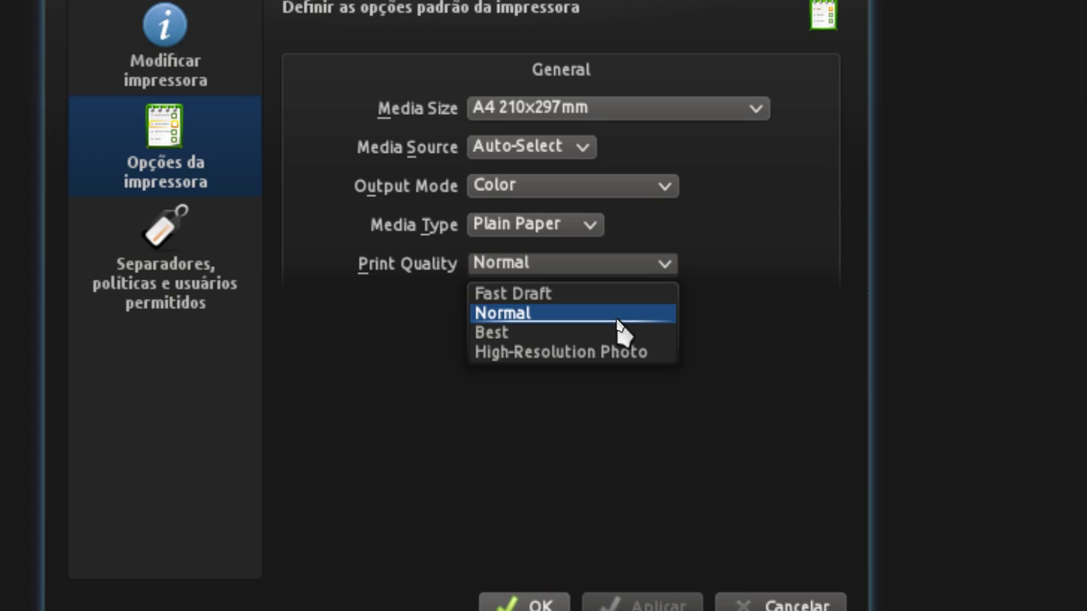
{"action": "left_click", "coordinate": [620, 330]}
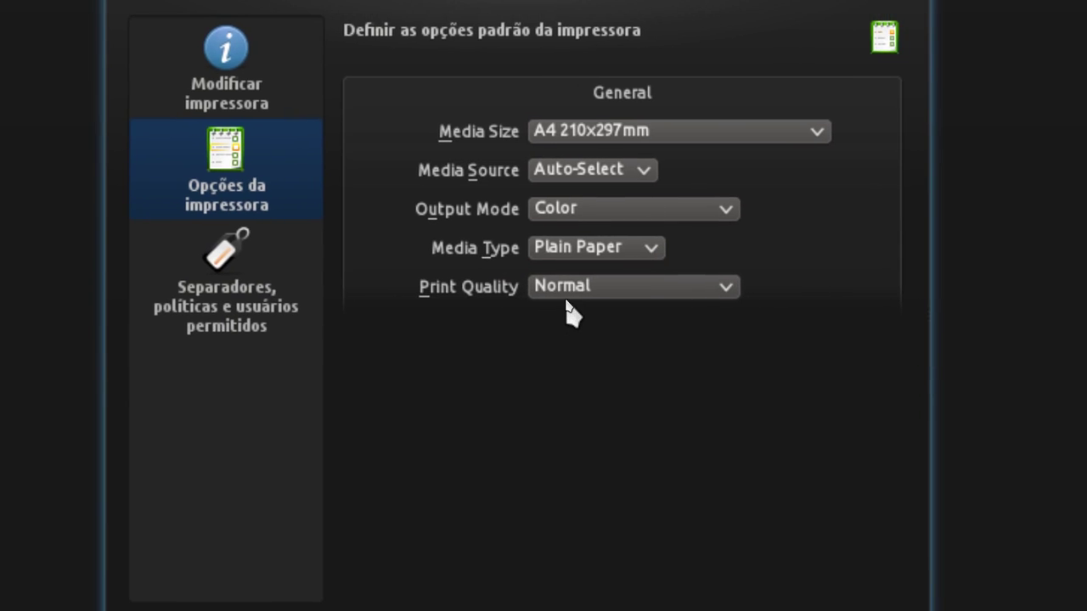
{"action": "left_click", "coordinate": [580, 298]}
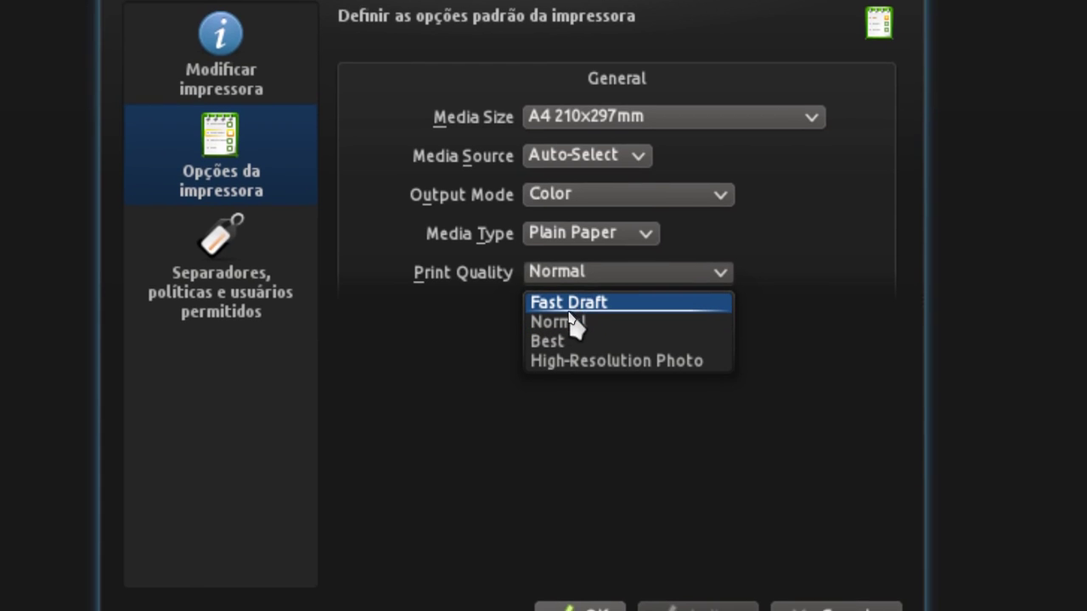
{"action": "left_click", "coordinate": [517, 265]}
Examine the Media Type and Output Mode choices in the printer's default options without changing them
{"action": "left_click", "coordinate": [560, 242]}
{"action": "left_click", "coordinate": [568, 285]}
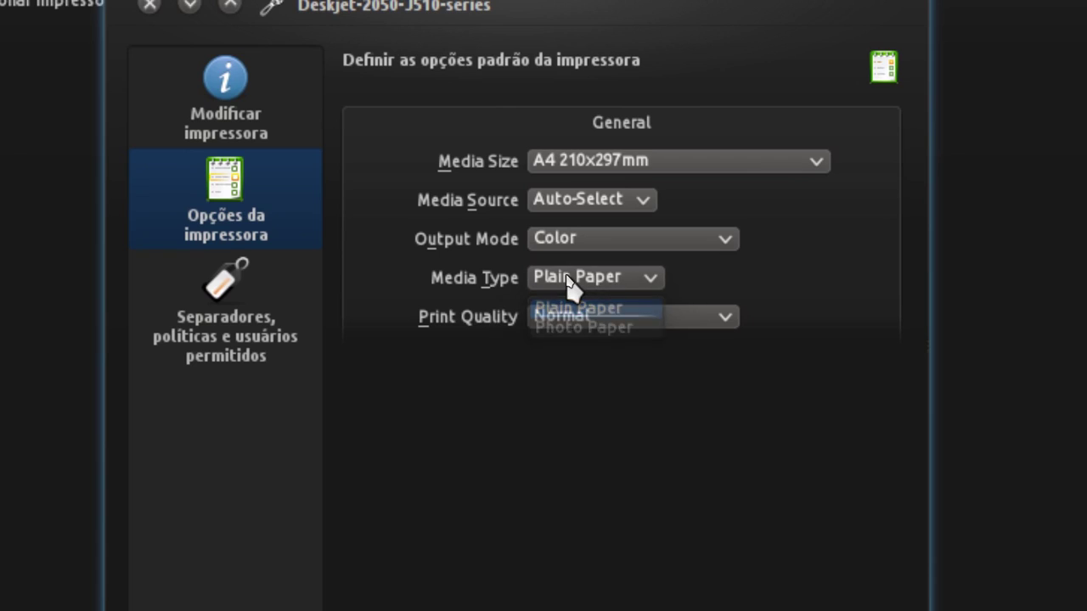
{"action": "left_click", "coordinate": [579, 246]}
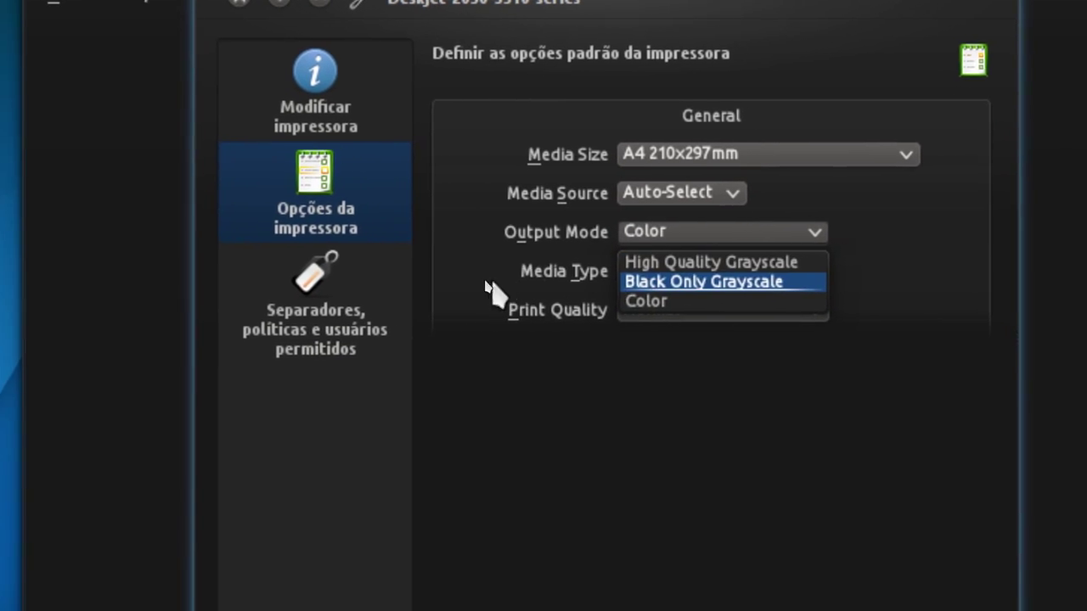
{"action": "left_click", "coordinate": [412, 213]}
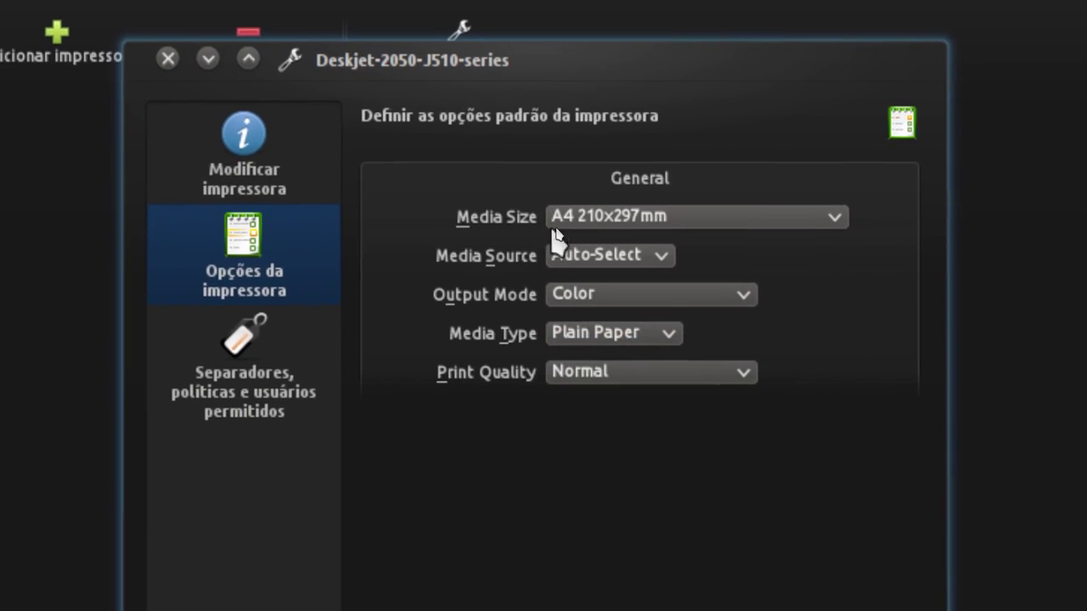
Look through the list of Media Size formats for the printer and close it with the selection unchanged
{"action": "left_click", "coordinate": [609, 201]}
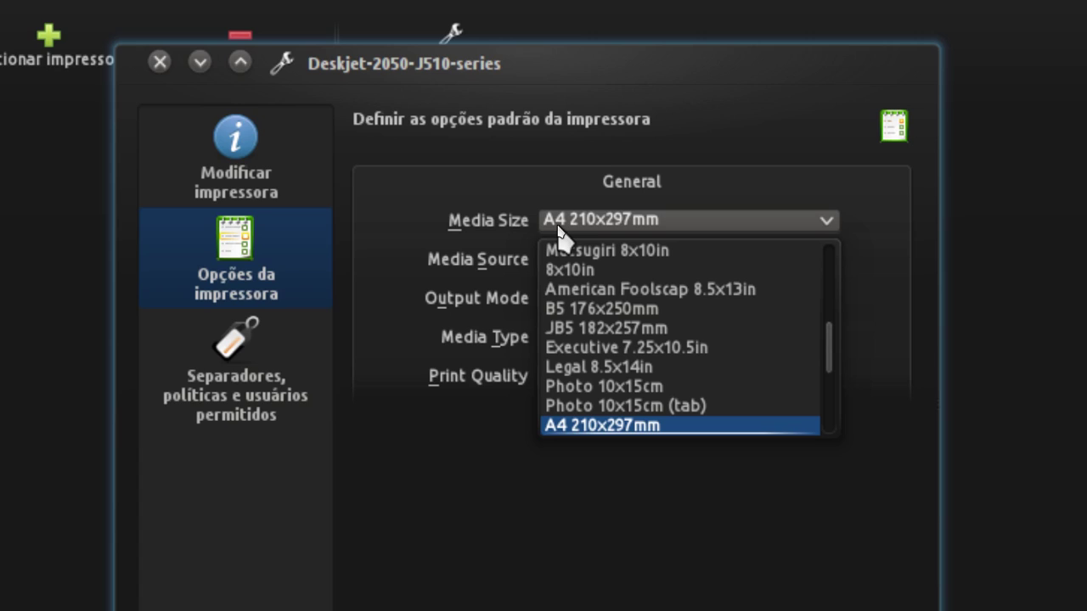
{"action": "left_click", "coordinate": [559, 227]}
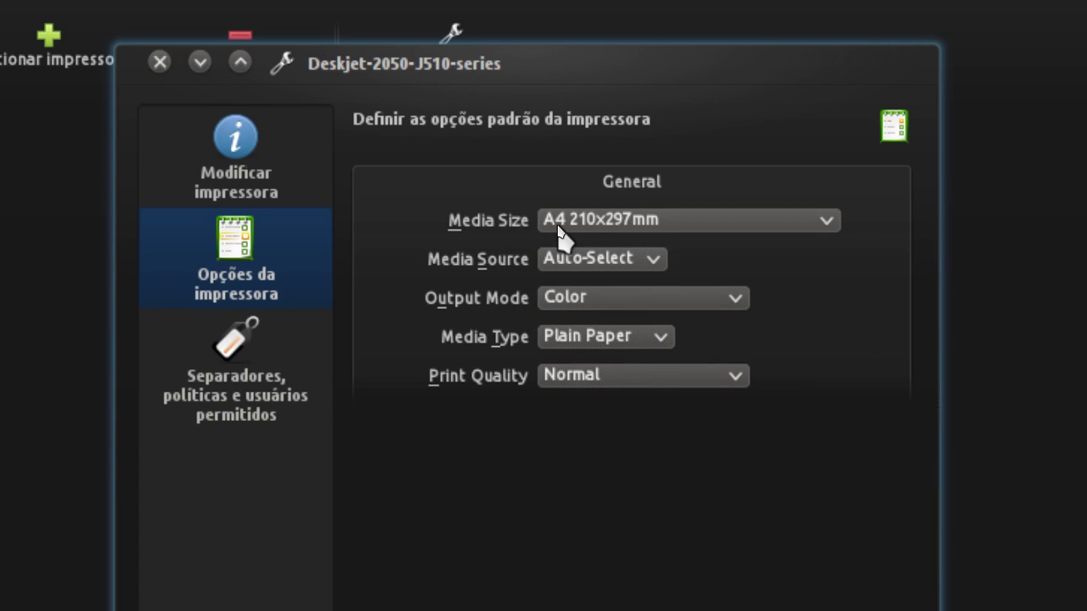
{"action": "left_click", "coordinate": [559, 222]}
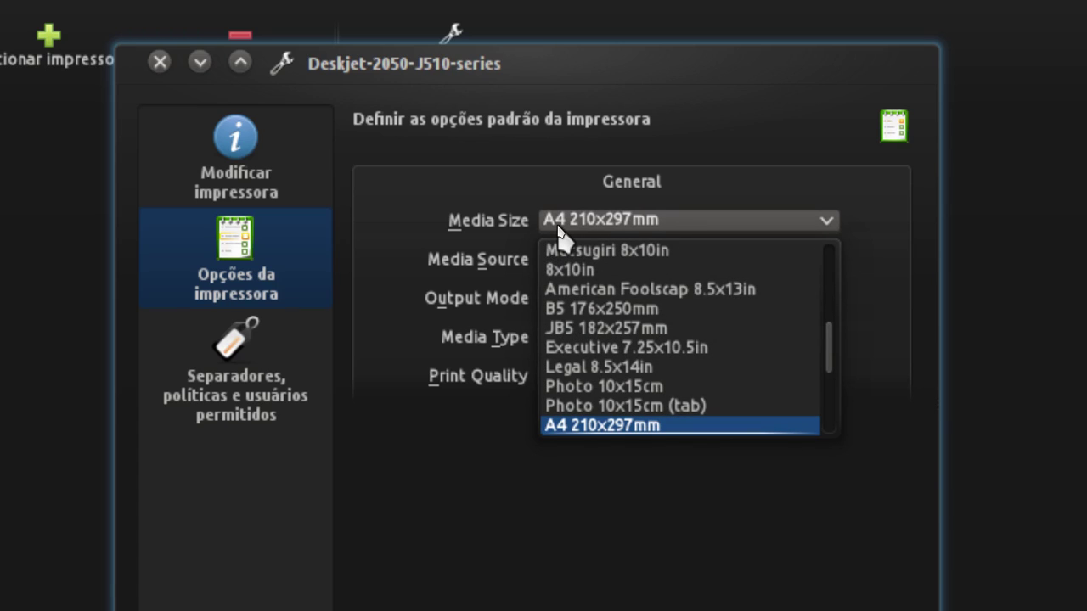
{"action": "scroll", "coordinate": [560, 265], "scroll_direction": "up", "scroll_amount": 4}
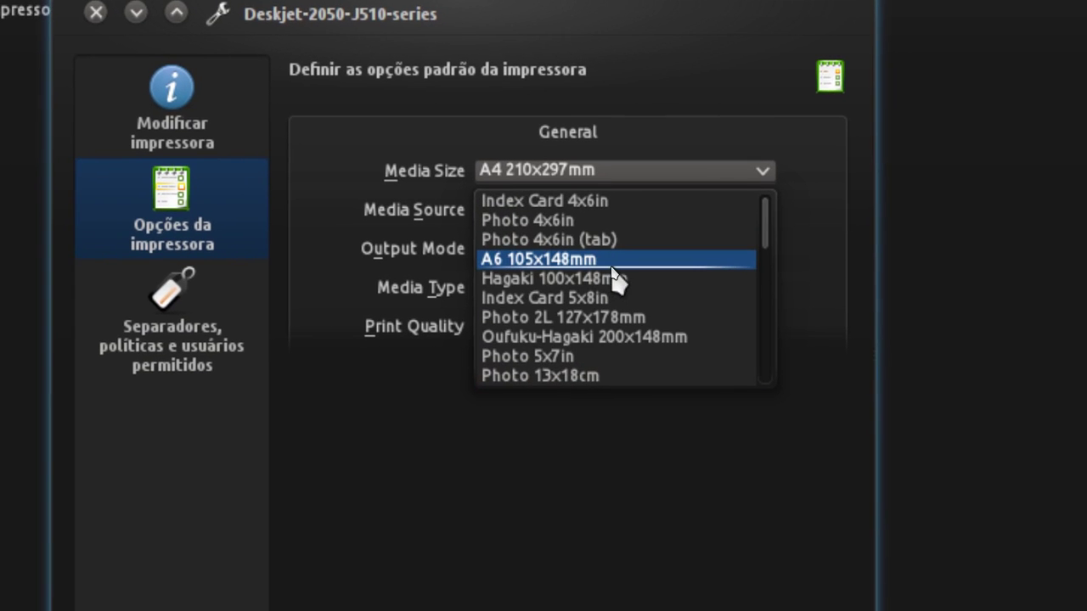
{"action": "scroll", "coordinate": [639, 237], "scroll_direction": "down", "scroll_amount": 4}
{"action": "left_click", "coordinate": [498, 524]}
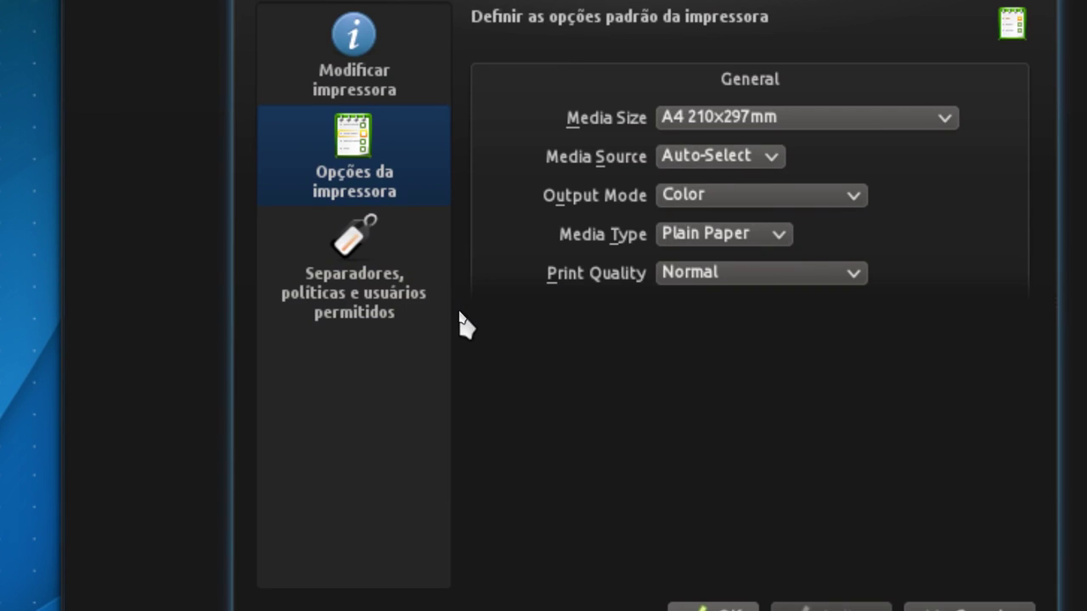
View the printer's separators, policies and allowed users, and return to its Modificar impressora settings
{"action": "left_click", "coordinate": [379, 310]}
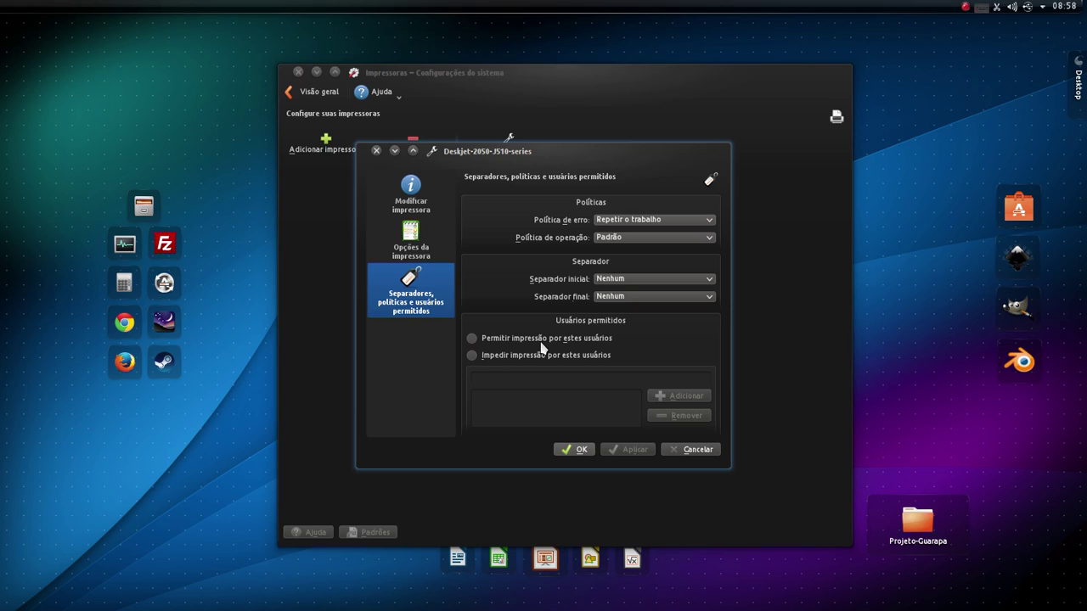
{"action": "left_click", "coordinate": [425, 239]}
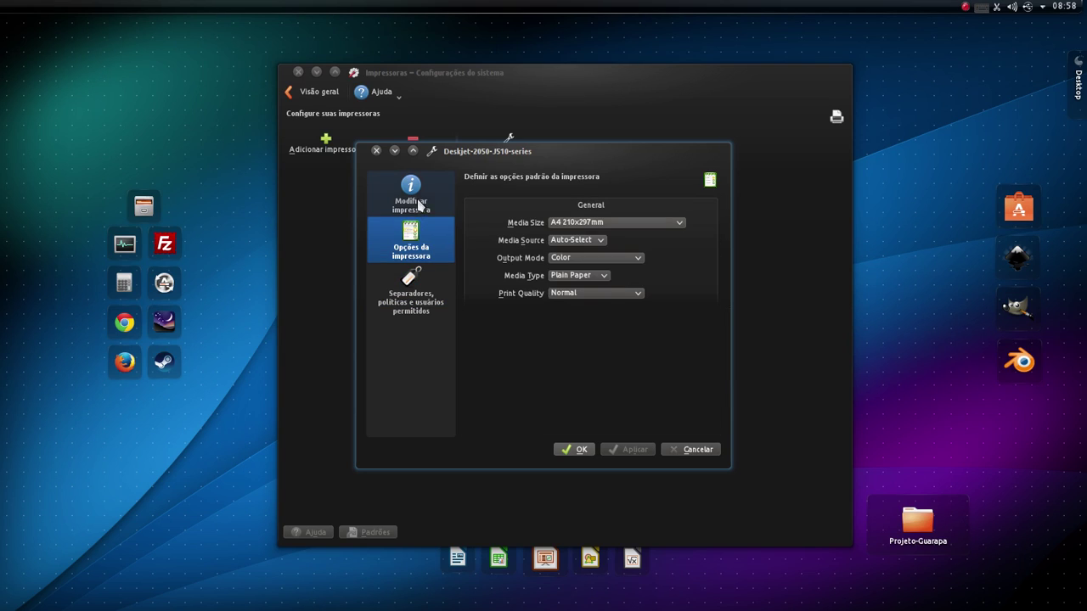
{"action": "left_click", "coordinate": [417, 196]}
Examine the driver choices for the HP Deskjet and cancel its configuration dialog
{"action": "left_click", "coordinate": [556, 273]}
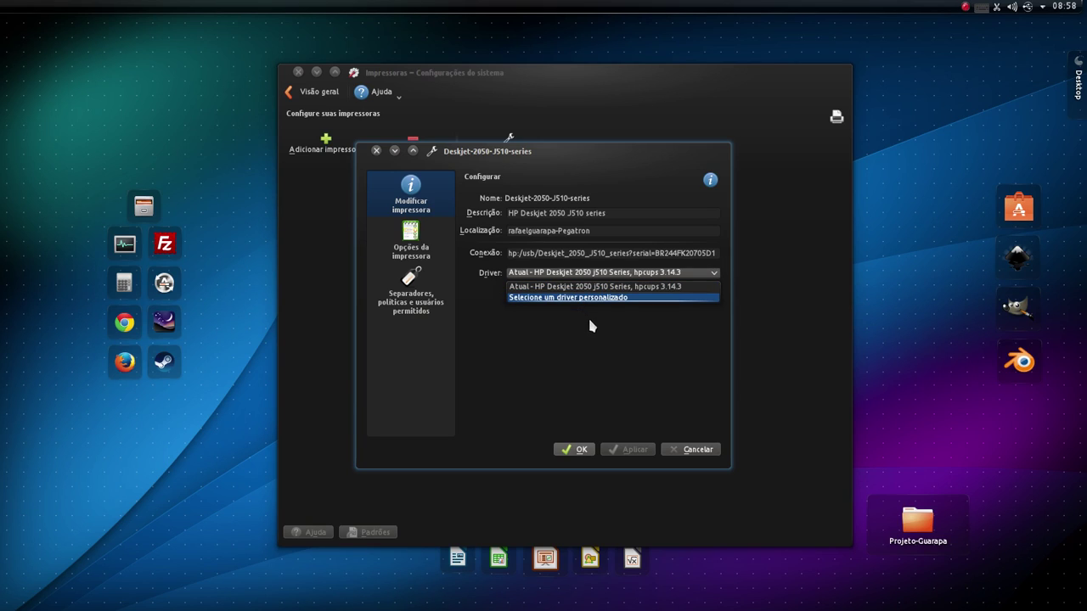
{"action": "left_click", "coordinate": [487, 293]}
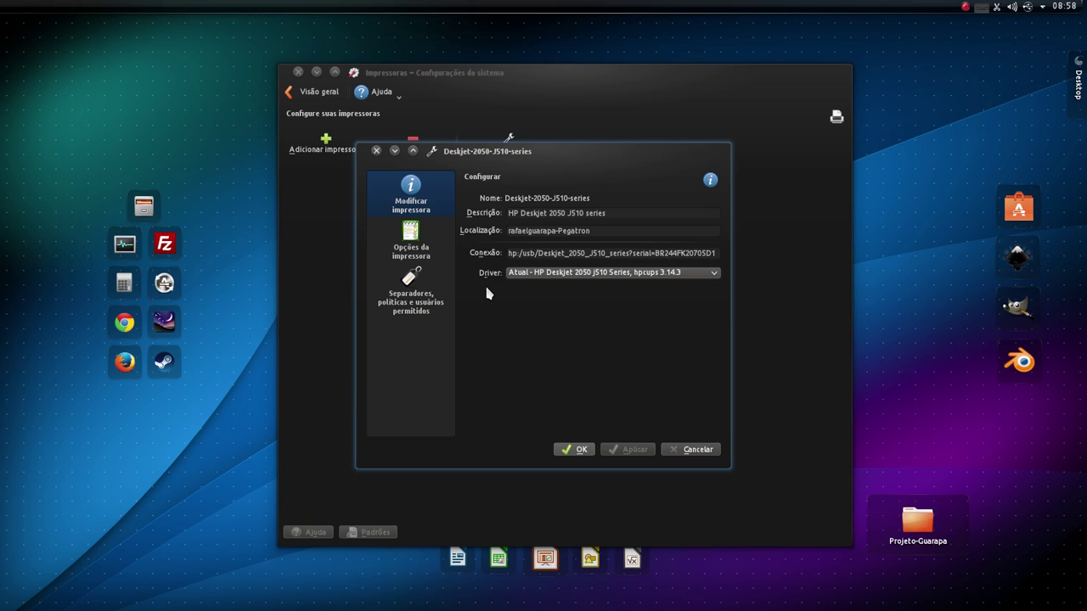
{"action": "left_click", "coordinate": [689, 450]}
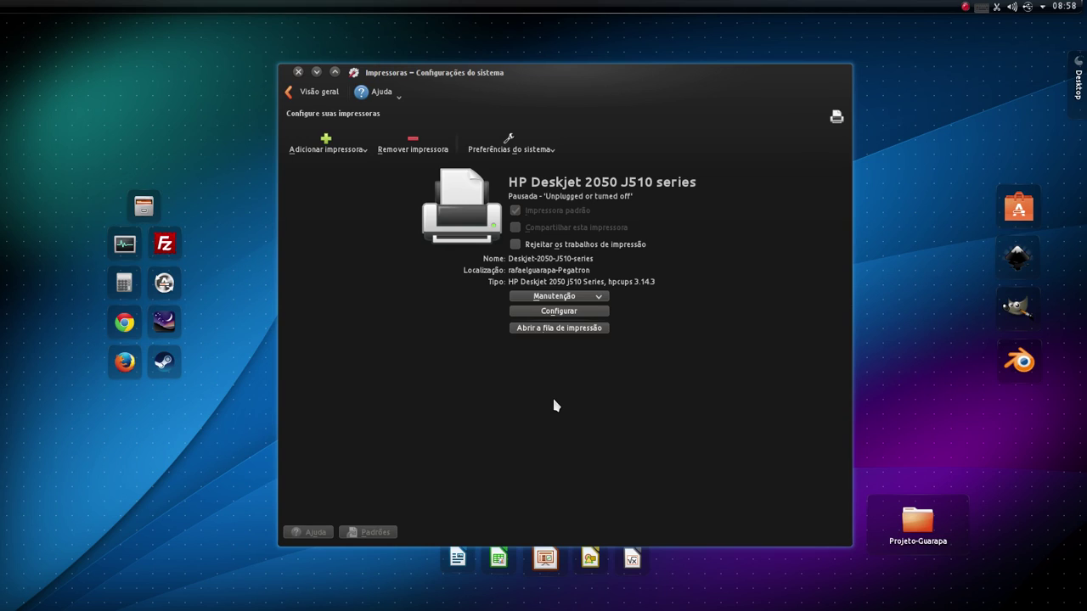
Examine the system-wide printing preferences for sharing, remote administration and job cancellation, and return to the system settings overview
{"action": "left_click", "coordinate": [516, 151]}
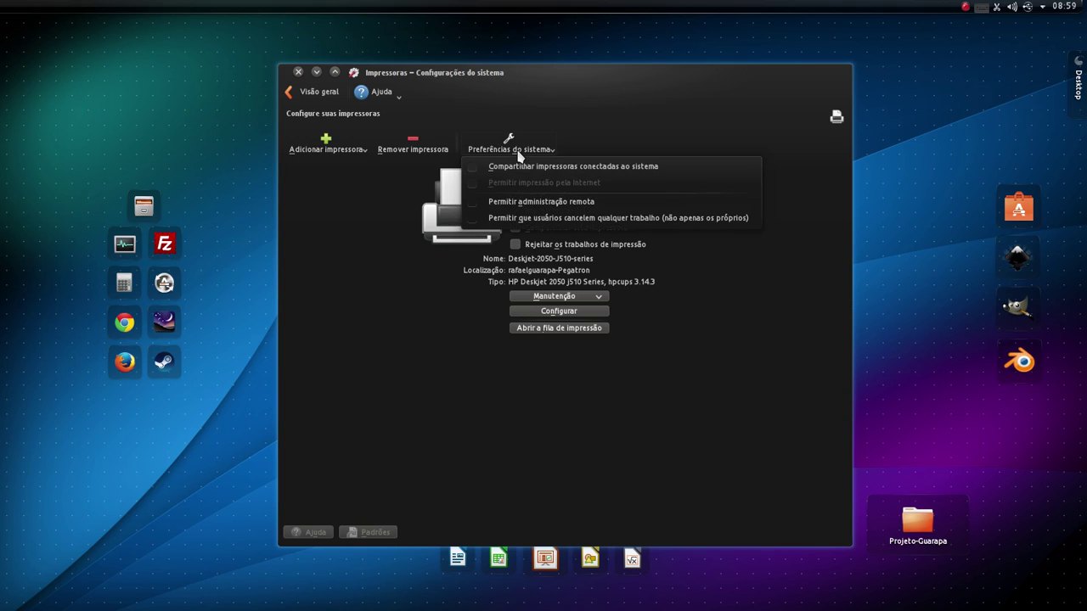
{"action": "left_click", "coordinate": [520, 153]}
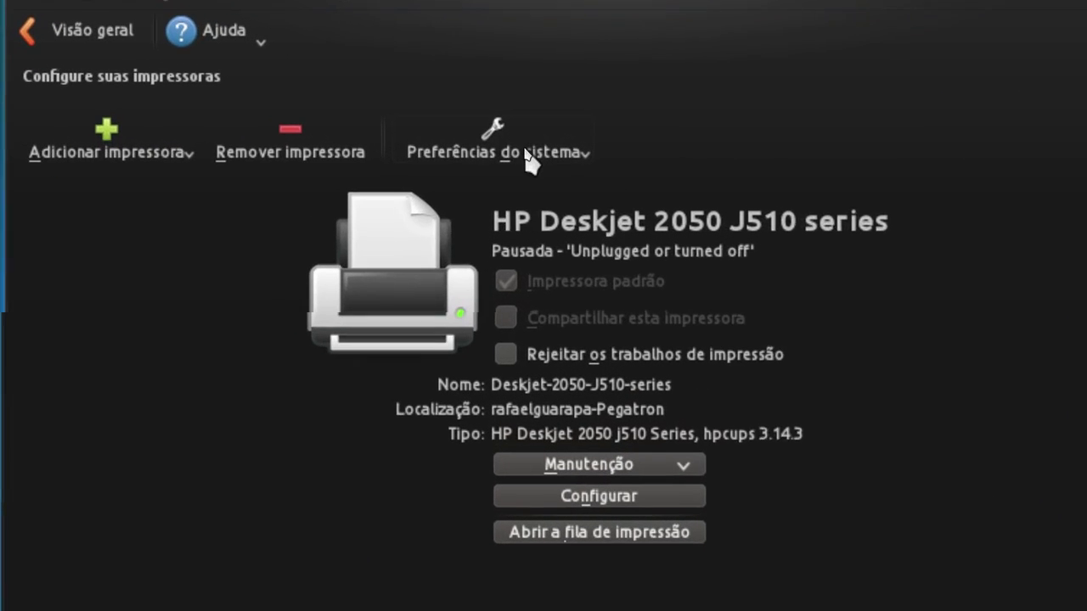
{"action": "left_click", "coordinate": [523, 152]}
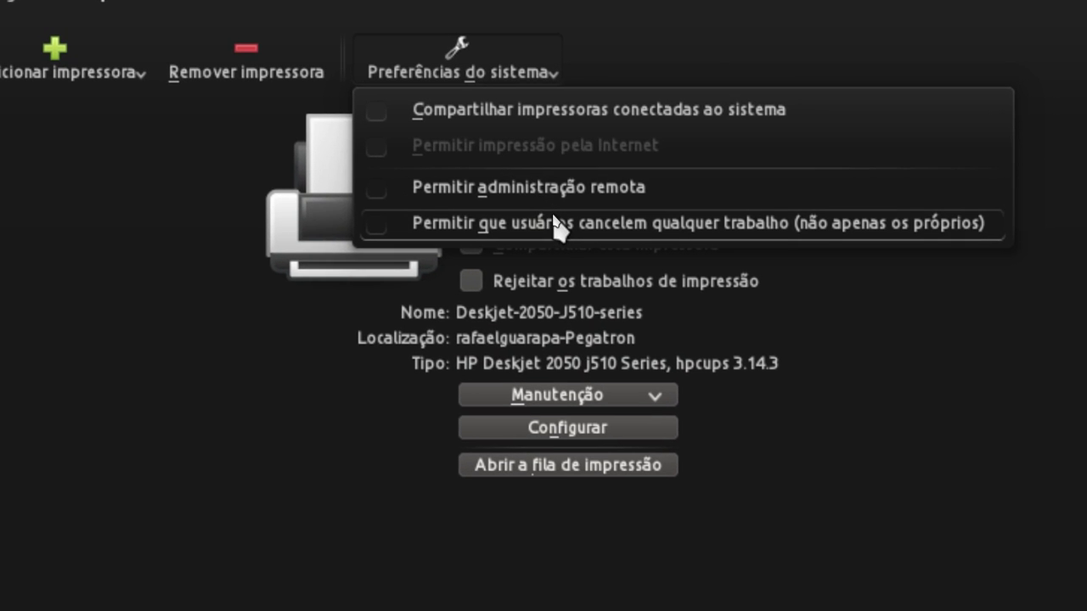
{"action": "left_click", "coordinate": [359, 426]}
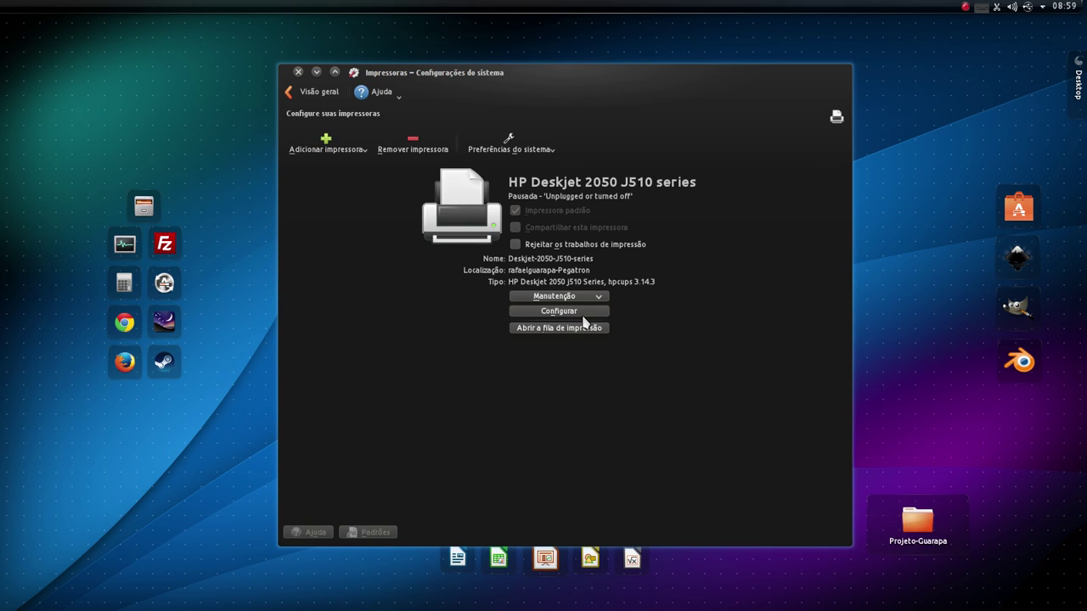
{"action": "left_click", "coordinate": [332, 96]}
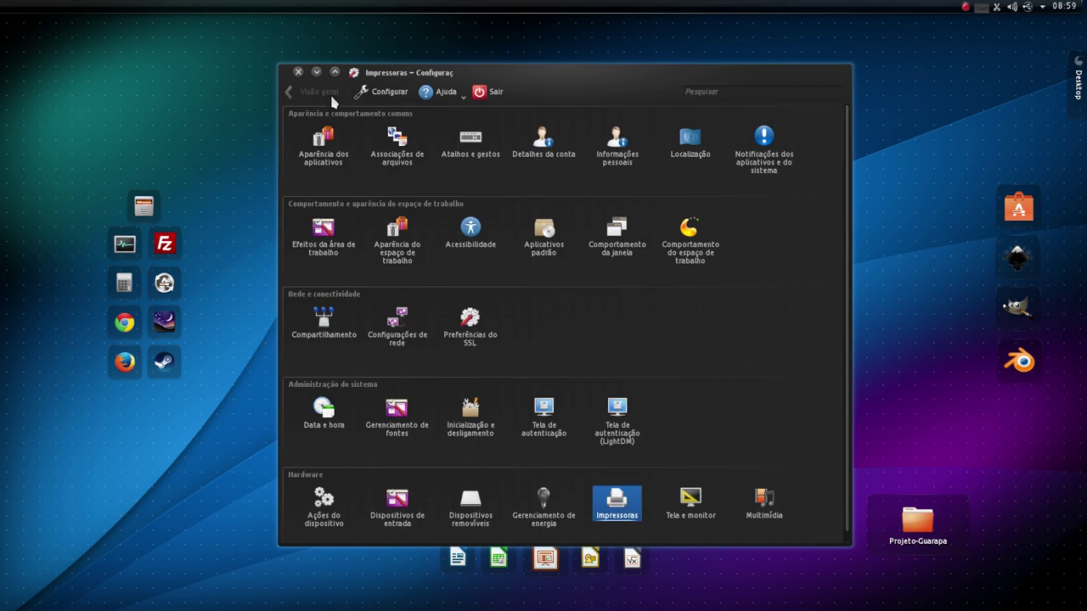